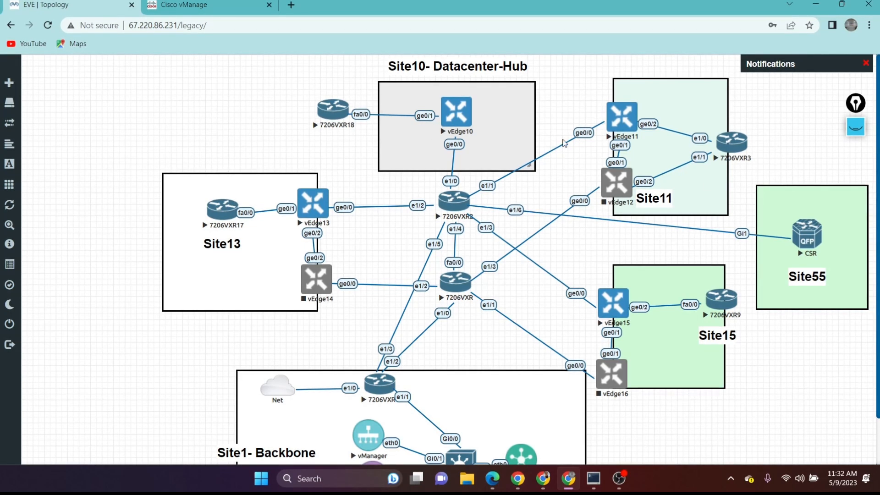
# Step: Switch to Cisco vManage, start adding a centralized policy and show its site lists
pyautogui.click(201, 7)
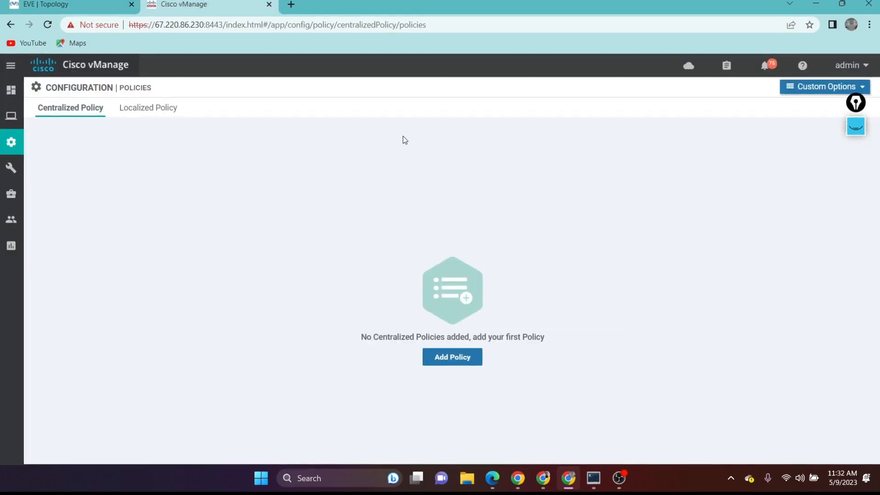
pyautogui.click(460, 361)
pyautogui.click(72, 283)
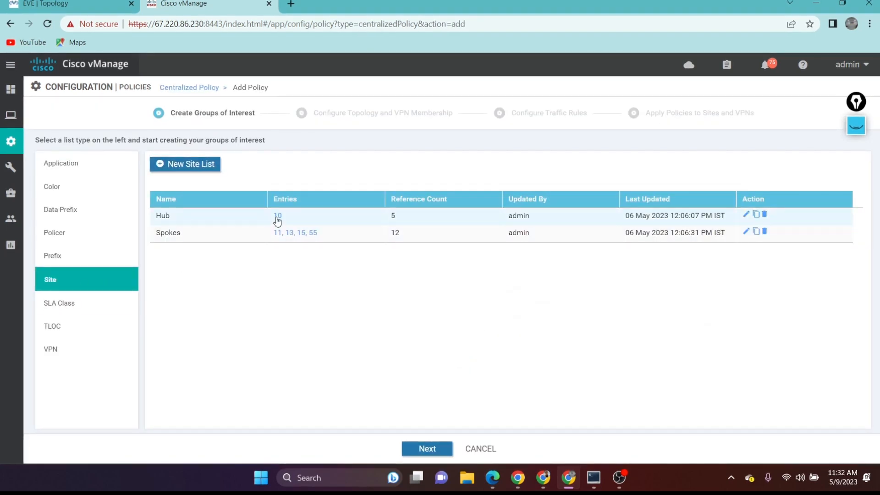
# Step: Inspect the entries and definition of the Hub site list without changing them
pyautogui.click(277, 216)
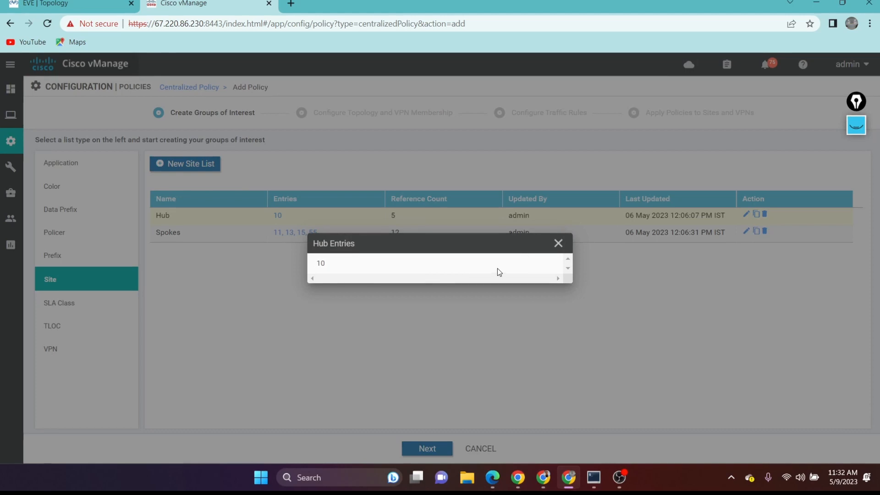
pyautogui.click(558, 243)
pyautogui.click(745, 214)
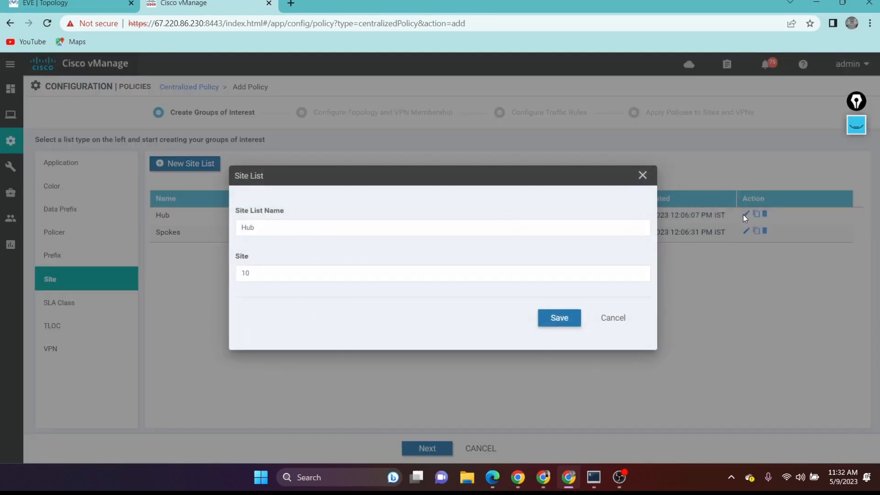
pyautogui.click(614, 320)
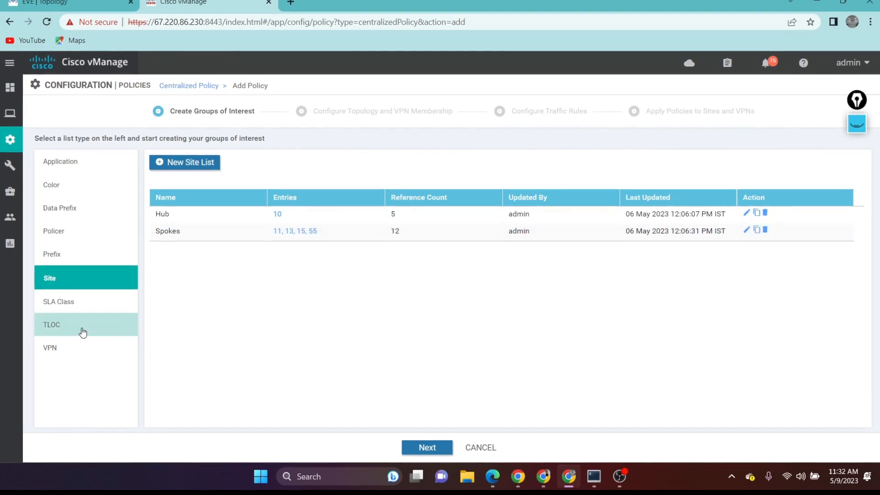
# Step: Try to delete the vpn2001 list from the VPN lists, and view the TLOC lists
pyautogui.click(75, 353)
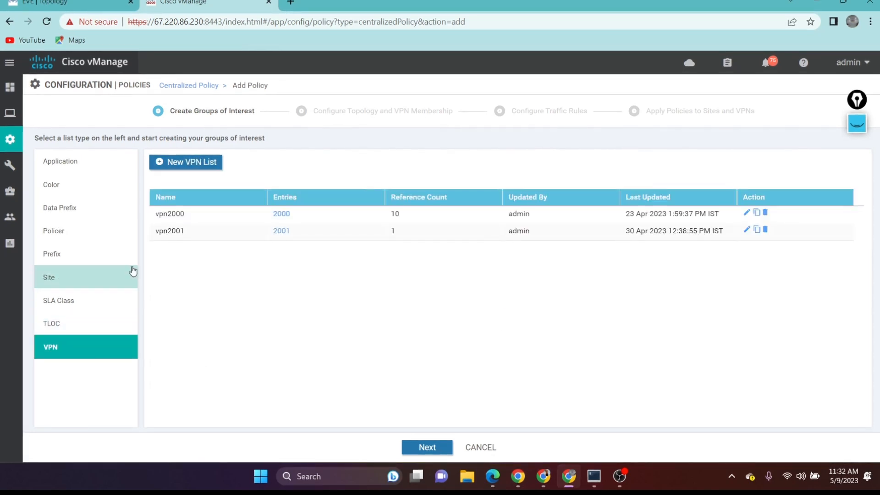
pyautogui.click(767, 230)
pyautogui.click(486, 286)
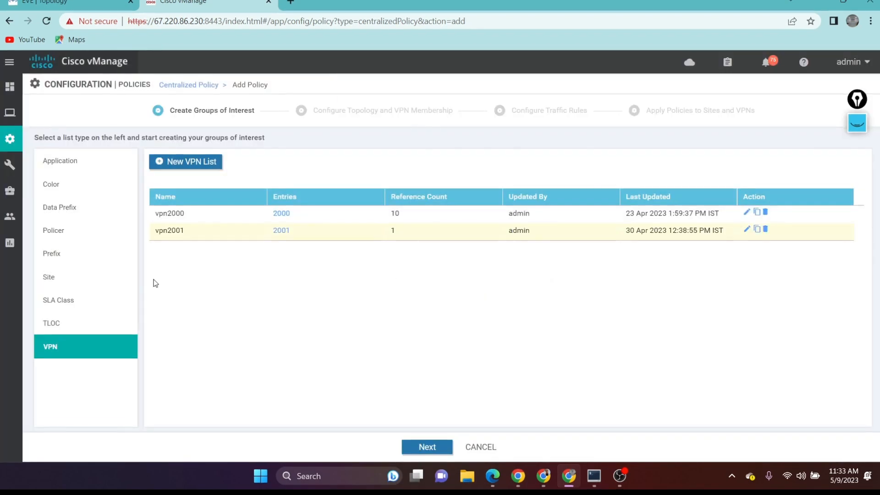
pyautogui.click(70, 324)
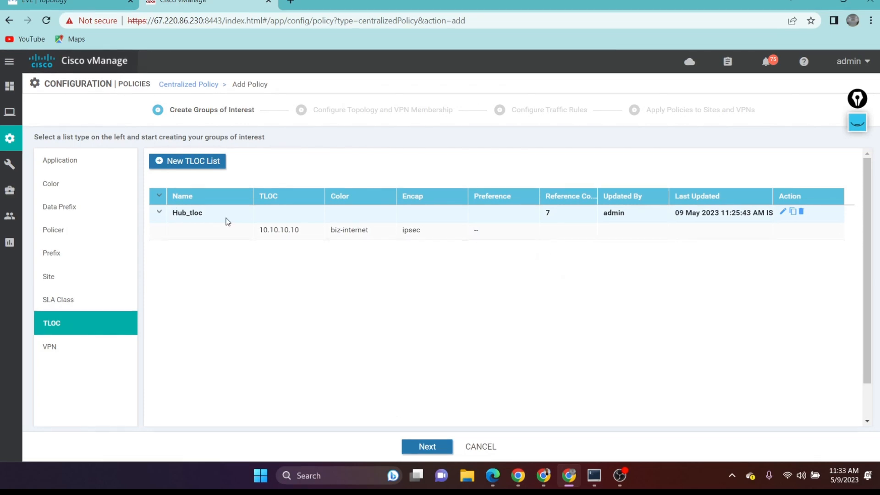
# Step: Proceed to the topology configuration and add a Hub-and-Spoke topology named Hub_spoke_66
pyautogui.click(427, 446)
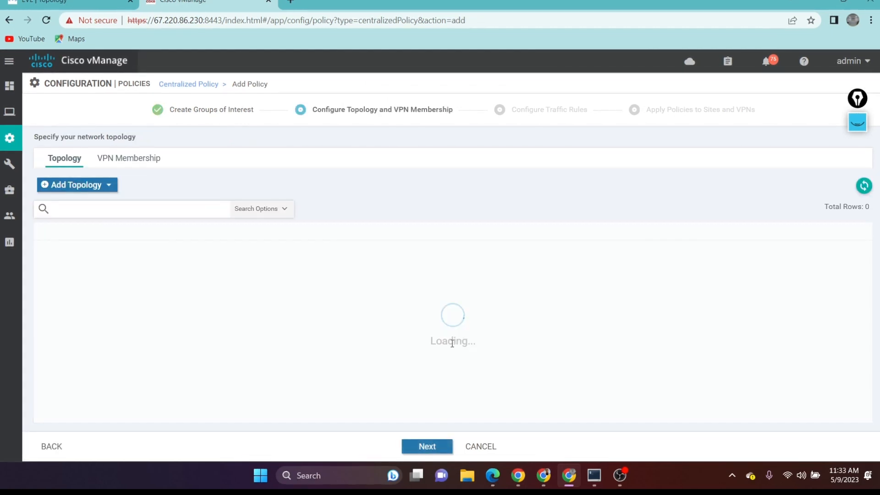
pyautogui.click(108, 184)
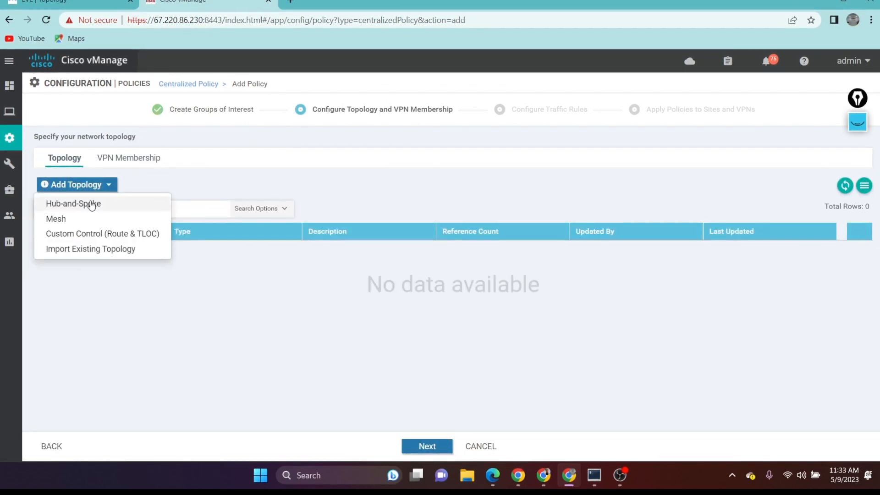
pyautogui.click(91, 201)
pyautogui.click(164, 117)
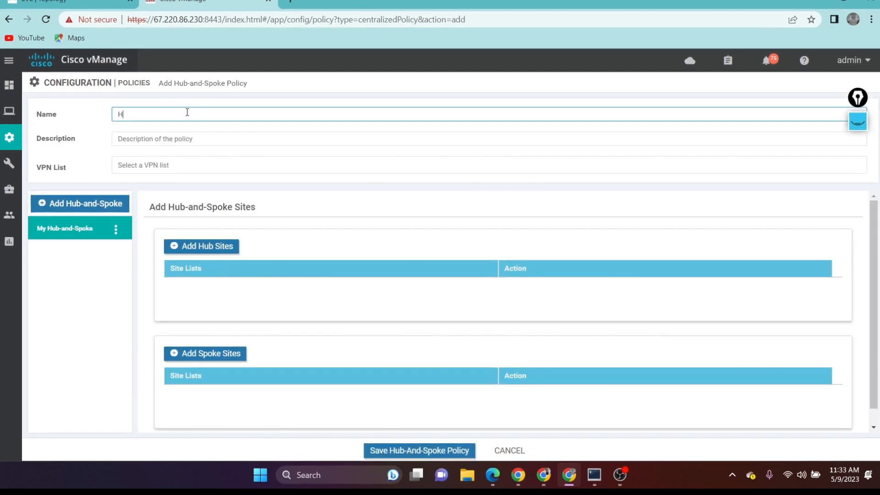
pyautogui.write('Hub_spoke_66')
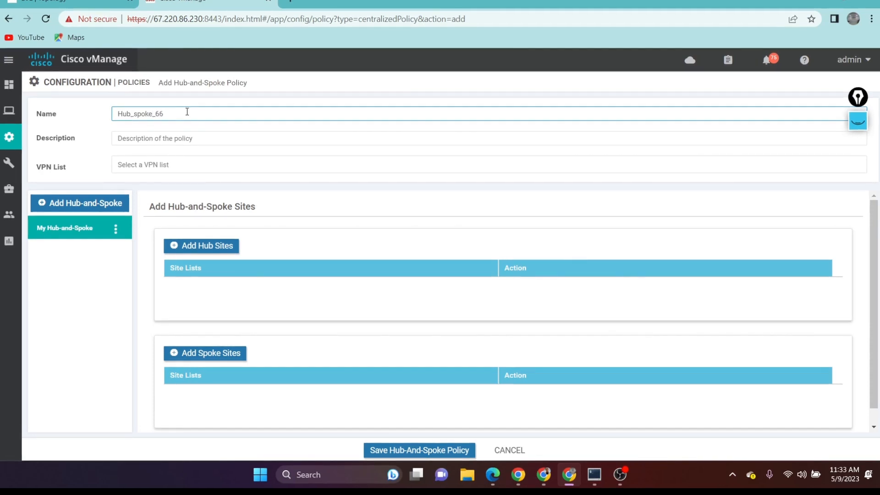
# Step: Copy the policy name Hub_spoke_66 into the description and select vpn2000 as the VPN list
pyautogui.rightClick(132, 114)
pyautogui.click(174, 159)
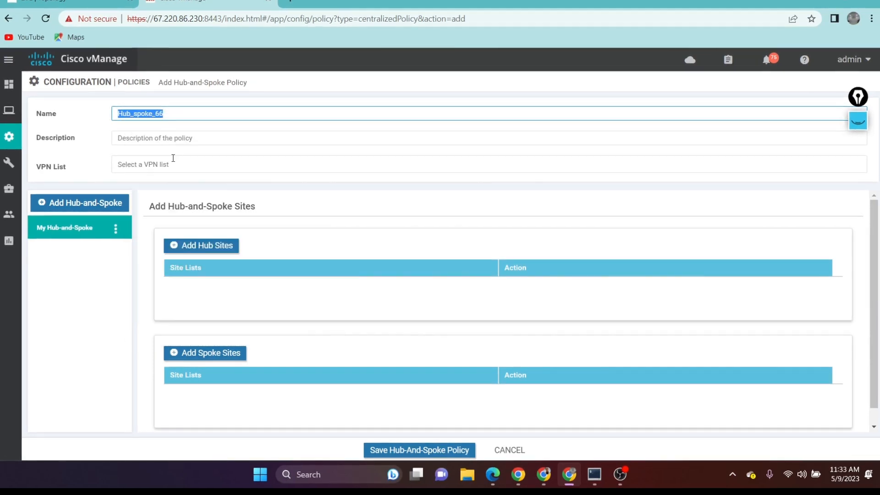
pyautogui.click(165, 143)
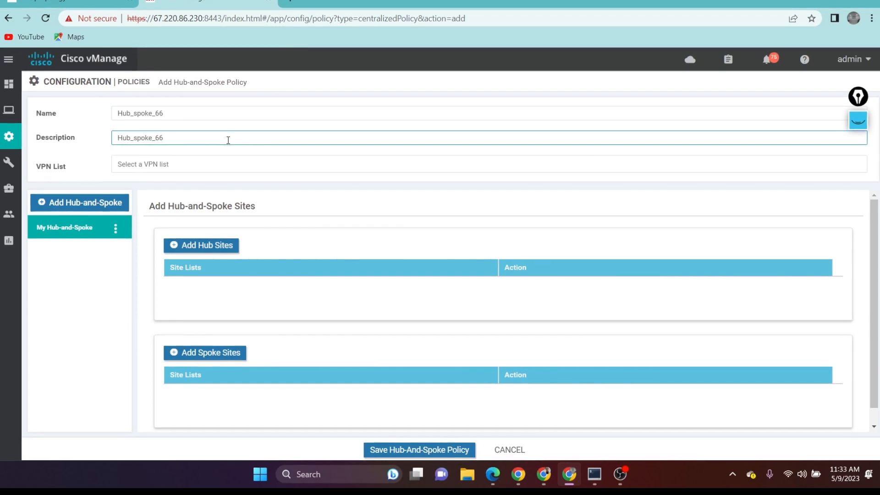
pyautogui.click(192, 164)
pyautogui.click(133, 195)
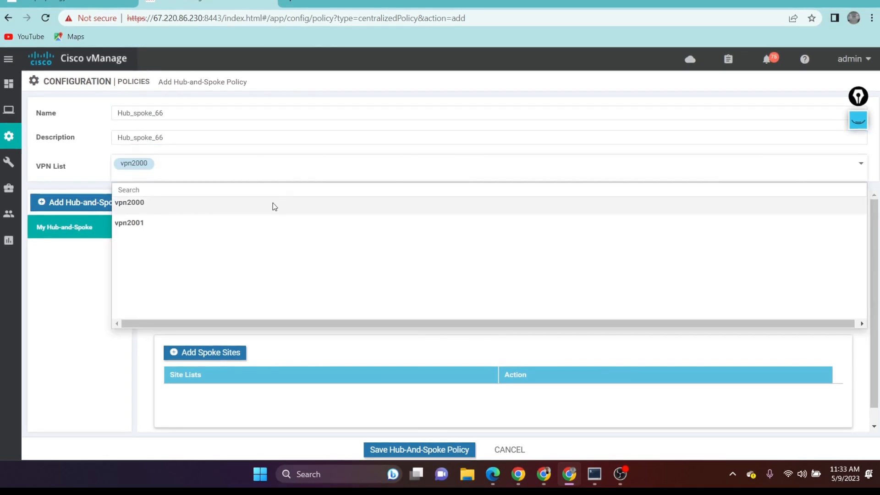
pyautogui.click(102, 163)
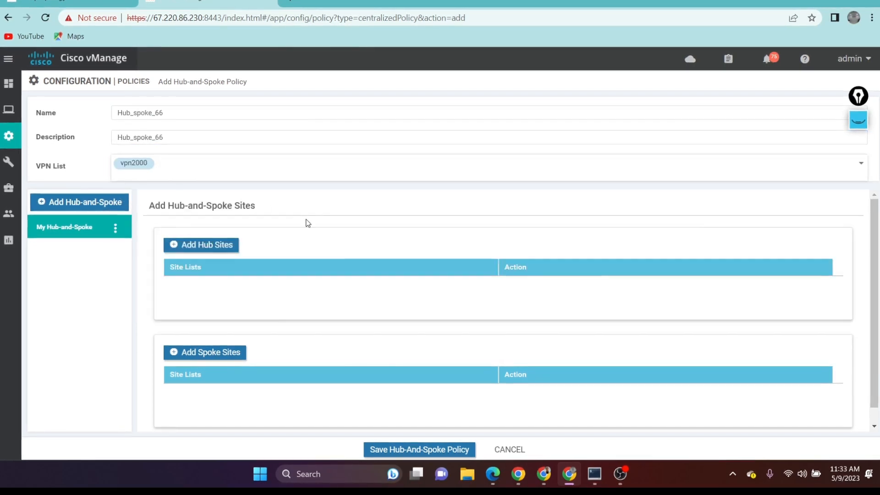
# Step: Add the Hub site list to the hub sites of the hub-and-spoke policy
pyautogui.click(212, 244)
pyautogui.click(203, 289)
pyautogui.click(180, 330)
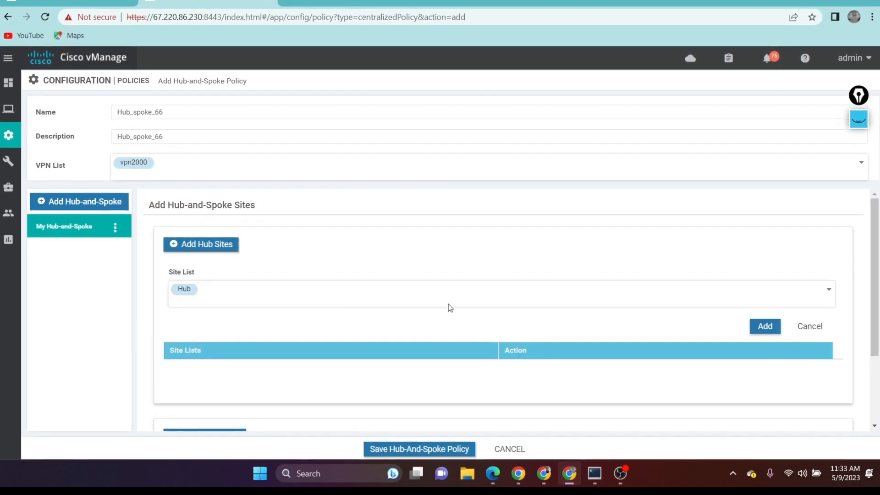
pyautogui.click(764, 326)
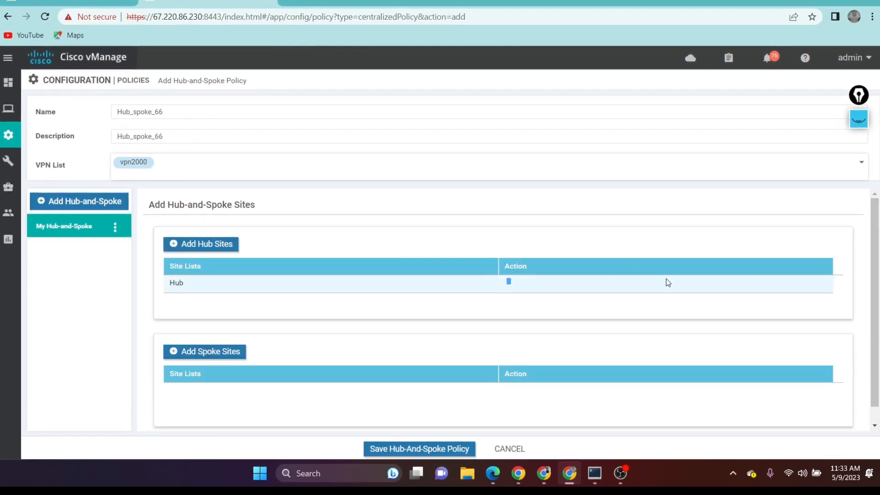
# Step: Add the Spokes site list as the spoke sites and save the hub-and-spoke policy
pyautogui.click(206, 351)
pyautogui.click(238, 402)
pyautogui.scroll(-3, 261, 367)
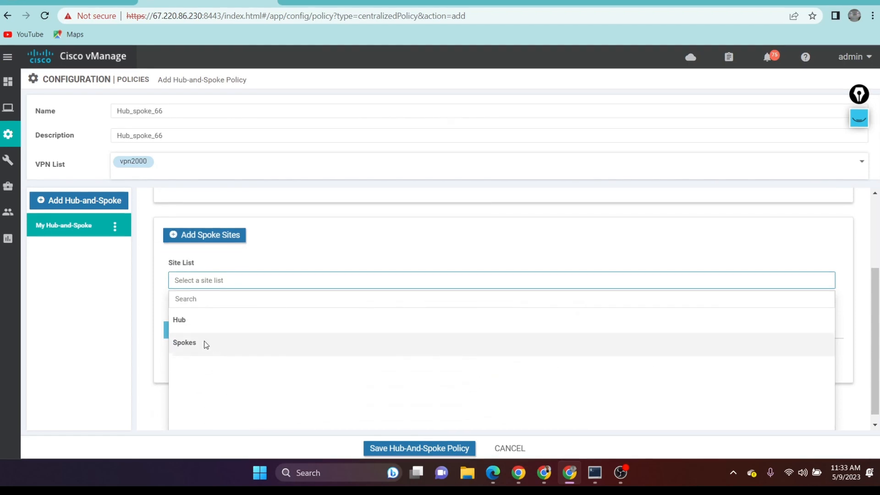
pyautogui.click(197, 341)
pyautogui.click(765, 332)
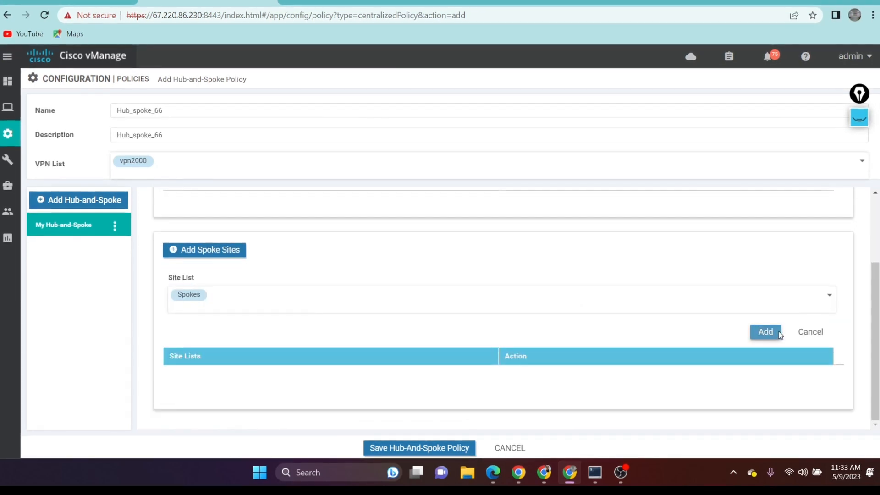
pyautogui.click(439, 449)
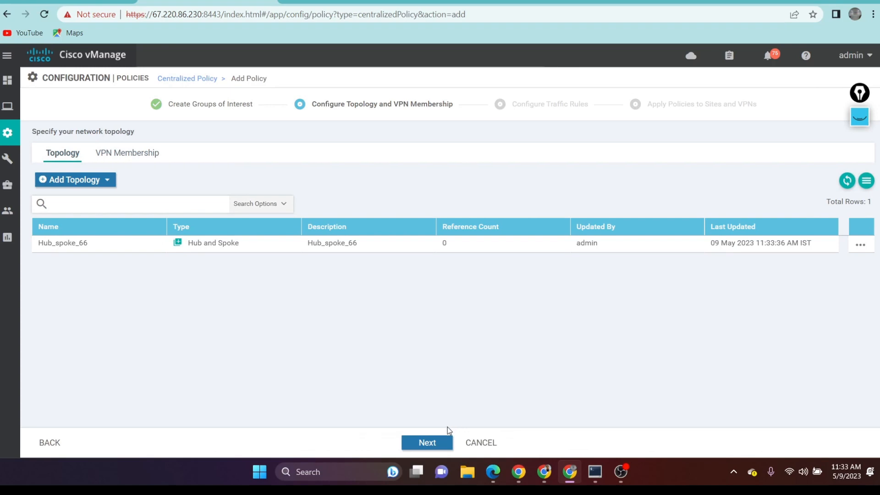
# Step: Return to the groups of interest and back to the topology list, and open Hub_spoke_66 for editing
pyautogui.click(46, 443)
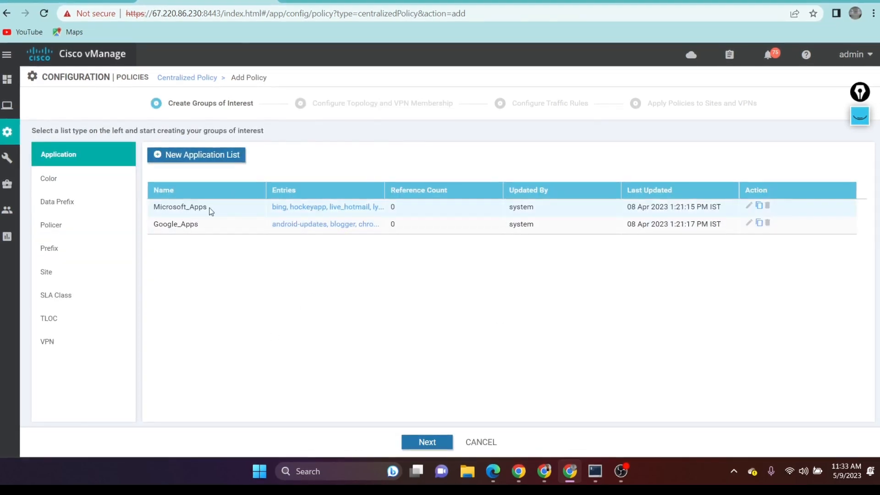
pyautogui.click(426, 442)
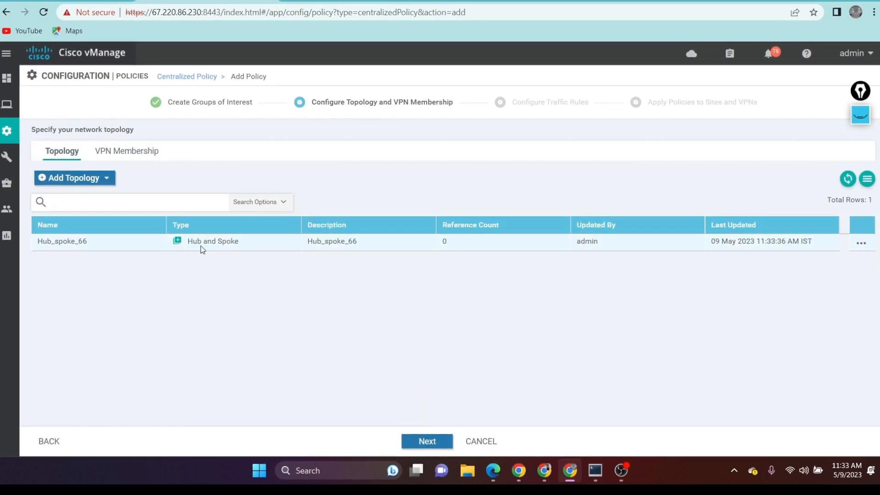
pyautogui.click(868, 247)
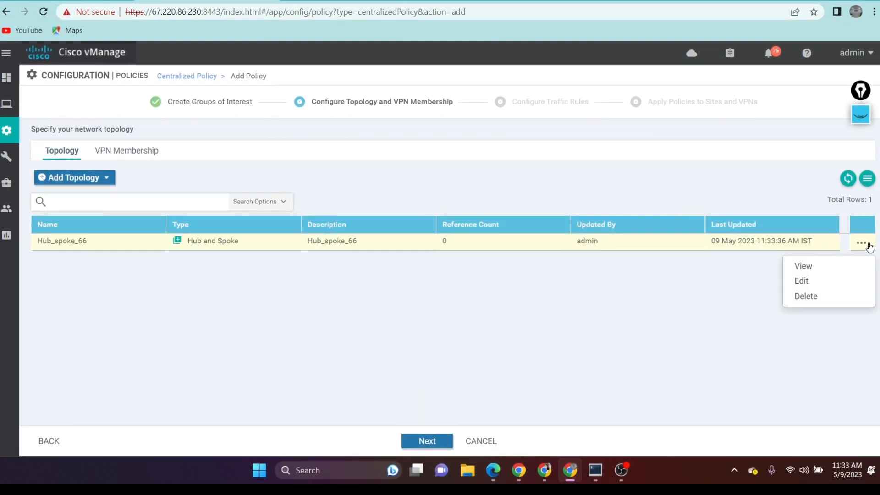
pyautogui.click(814, 280)
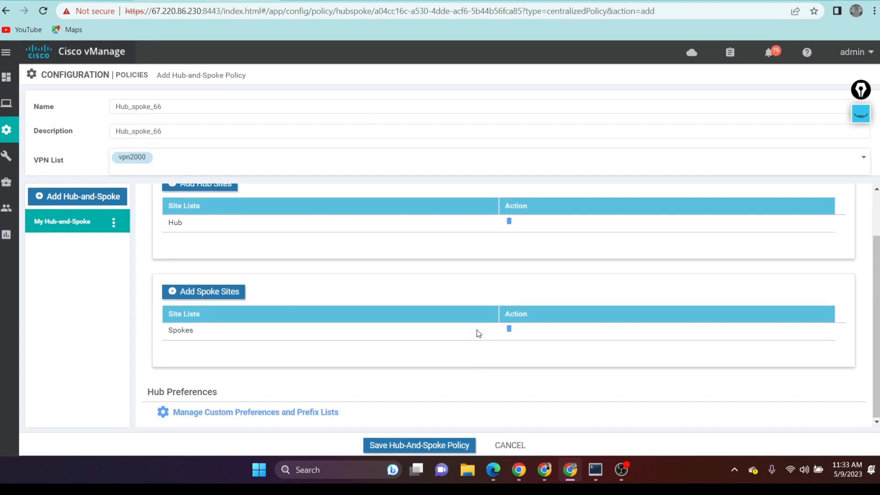
# Step: Enable advertising hub TLOCs with the Hub_tloc list in the hub preferences, and save the changes and the hub-and-spoke policy
pyautogui.click(238, 413)
pyautogui.click(439, 139)
pyautogui.click(589, 137)
pyautogui.click(579, 173)
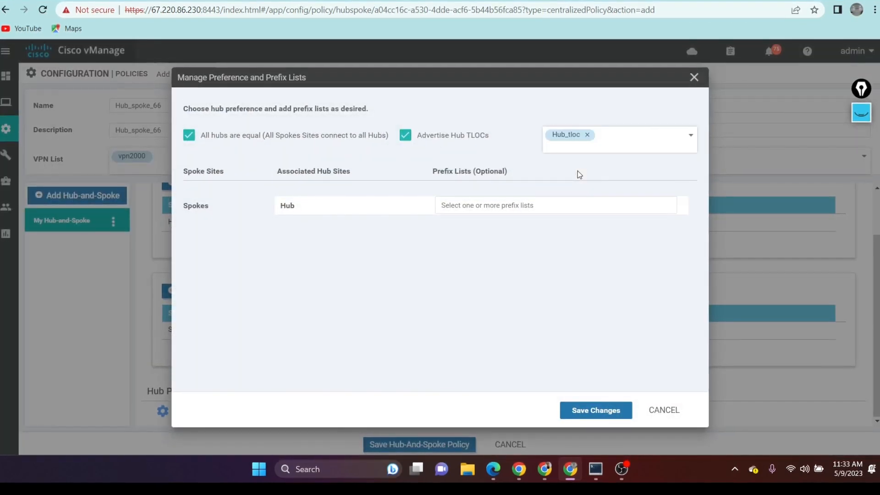
pyautogui.click(595, 409)
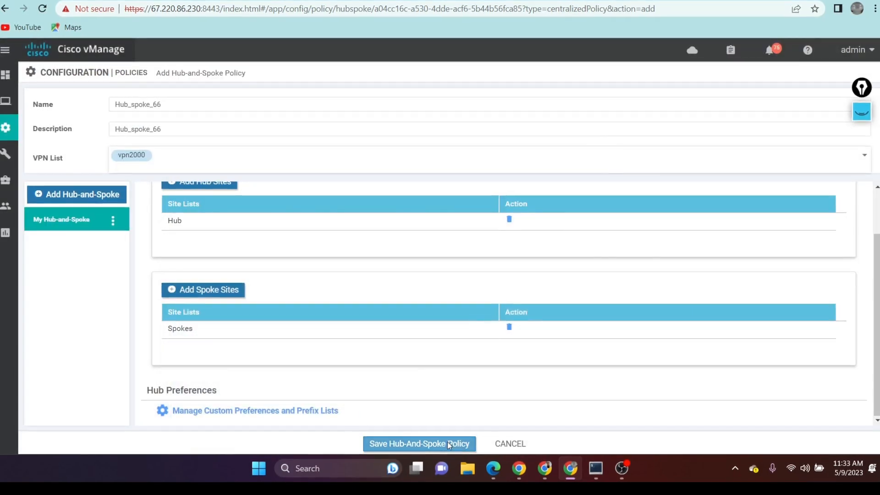
pyautogui.click(447, 443)
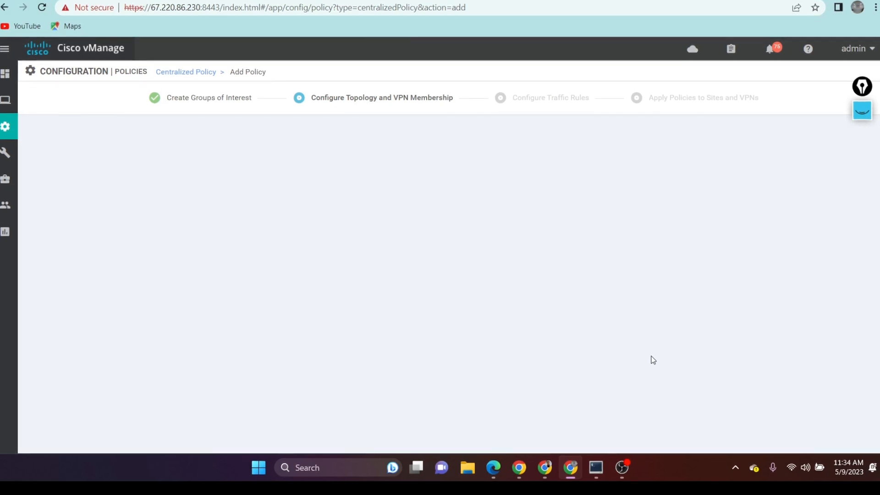
# Step: Reload the policy page, import the existing Hub and Spoke topology Hub_spoke_66, and proceed to the traffic rules
pyautogui.click(43, 8)
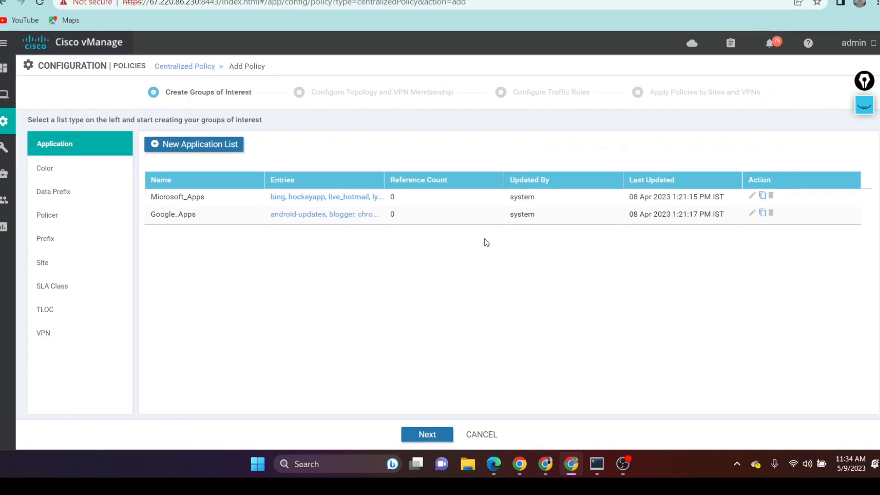
pyautogui.click(433, 439)
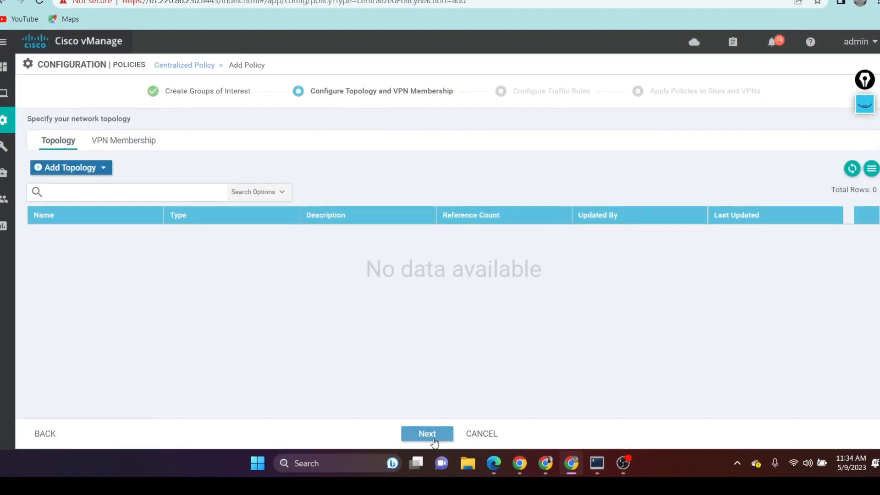
pyautogui.click(104, 167)
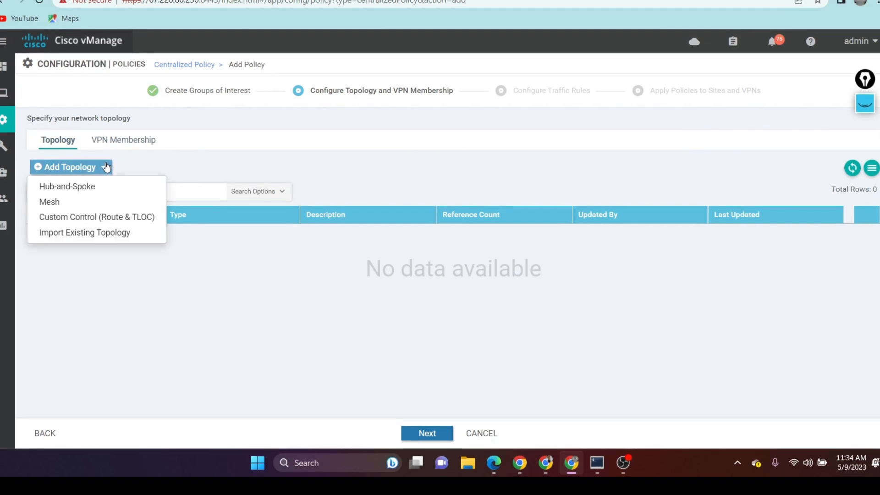
pyautogui.click(102, 232)
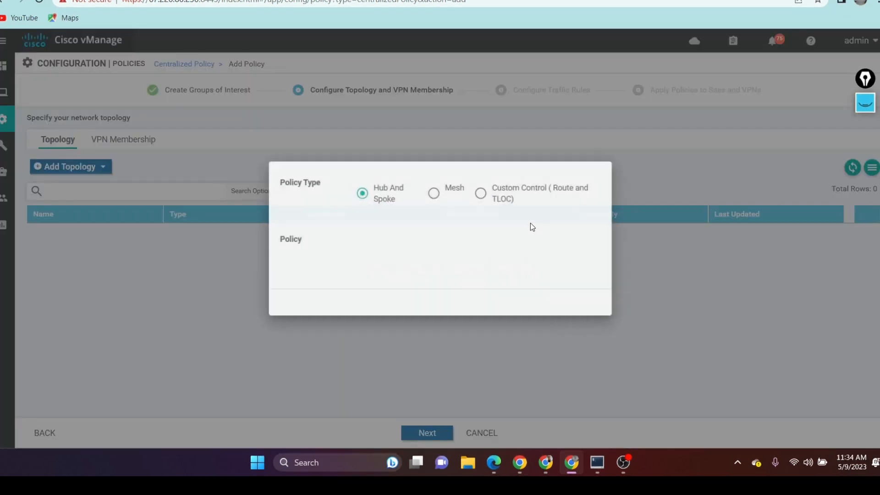
pyautogui.click(414, 244)
pyautogui.scroll(-1, 425, 297)
pyautogui.scroll(-1, 425, 298)
pyautogui.click(424, 299)
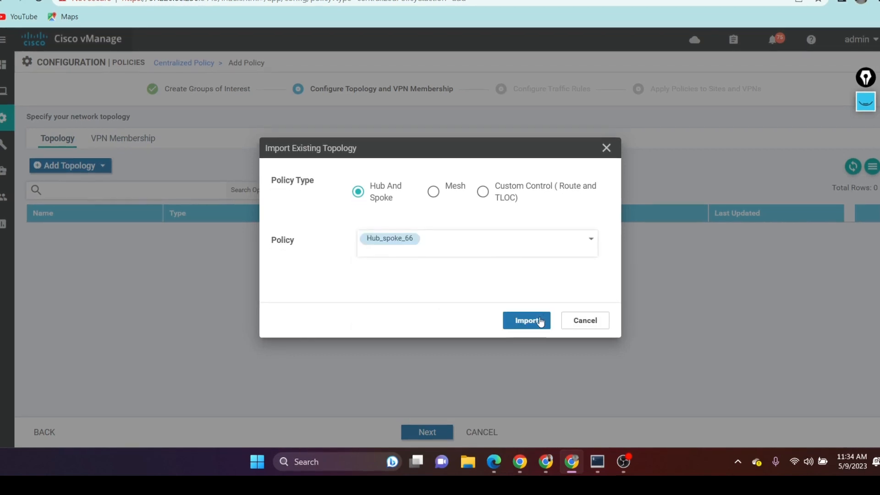
pyautogui.click(535, 319)
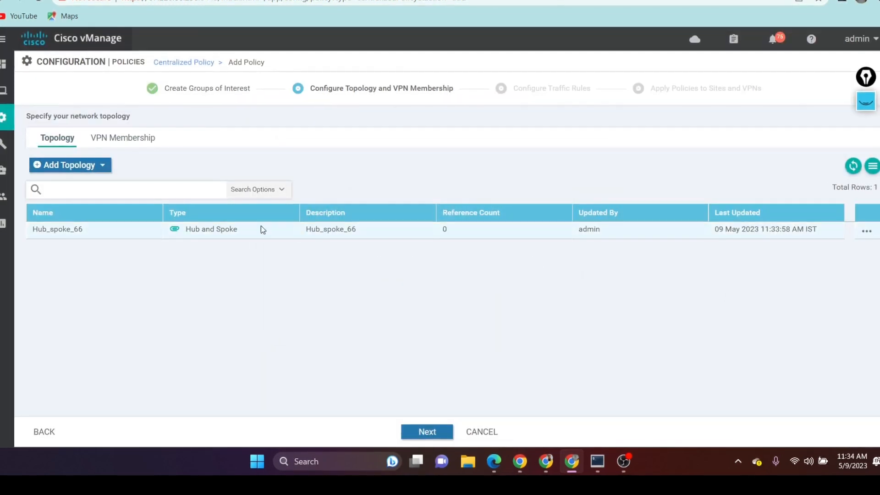
pyautogui.click(421, 431)
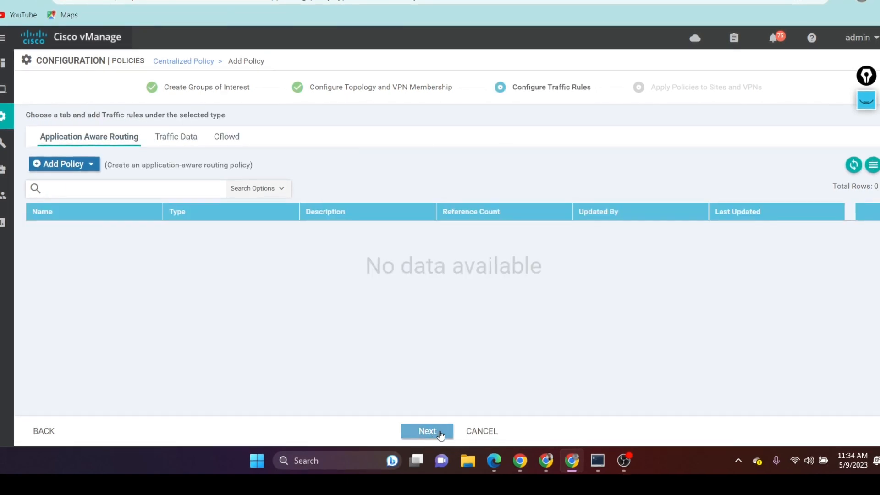
# Step: Proceed to applying the policies to sites and VPNs, and name the policy Hub_spoke_66-s
pyautogui.click(427, 431)
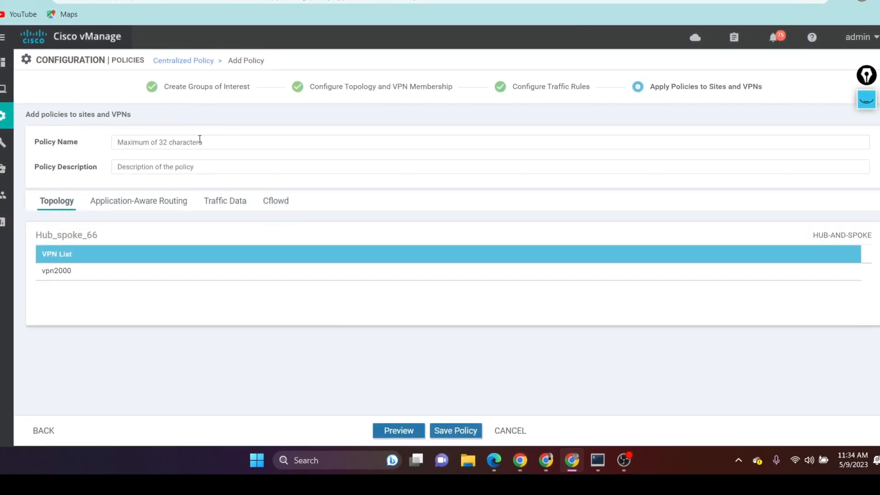
pyautogui.click(205, 140)
pyautogui.write('Hub_spoke_66')
pyautogui.write('=s')
pyautogui.hotkey('ctrl', 'a')
pyautogui.click(167, 140)
pyautogui.press('BackSpace')
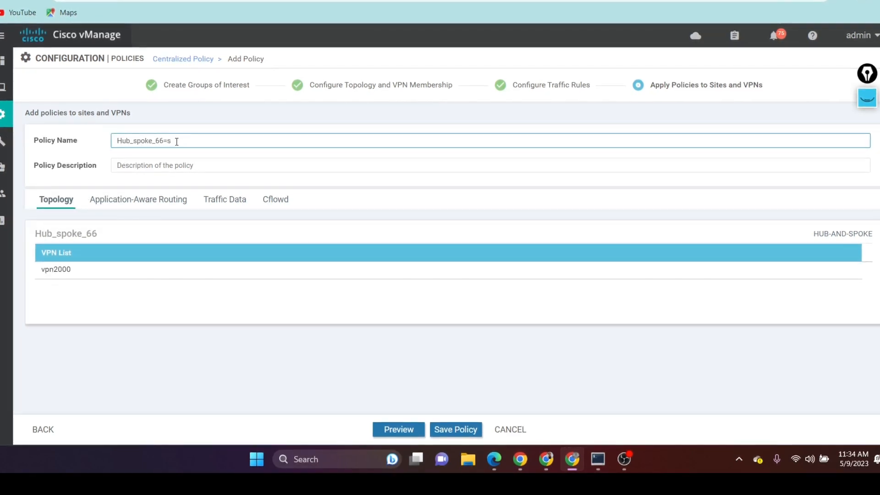
pyautogui.write('-')
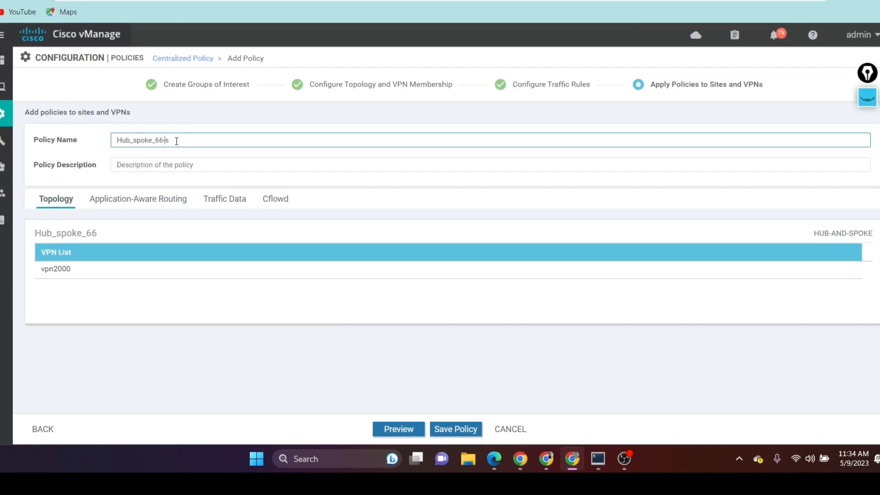
# Step: Copy the policy name Hub_spoke_66-s into the policy description and save the centralized policy
pyautogui.moveTo(177, 141); pyautogui.dragTo(80, 139)
pyautogui.rightClick(151, 142)
pyautogui.click(185, 189)
pyautogui.click(169, 164)
pyautogui.hotkey('ctrl', 'v')
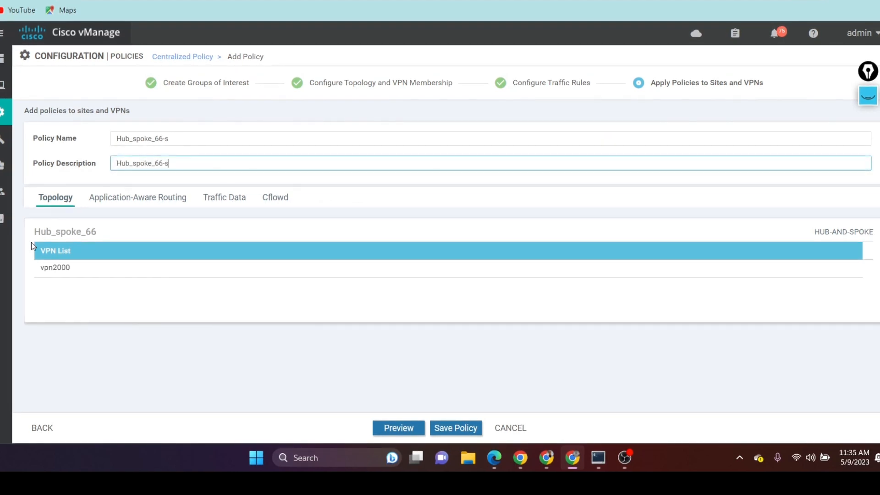
pyautogui.click(455, 427)
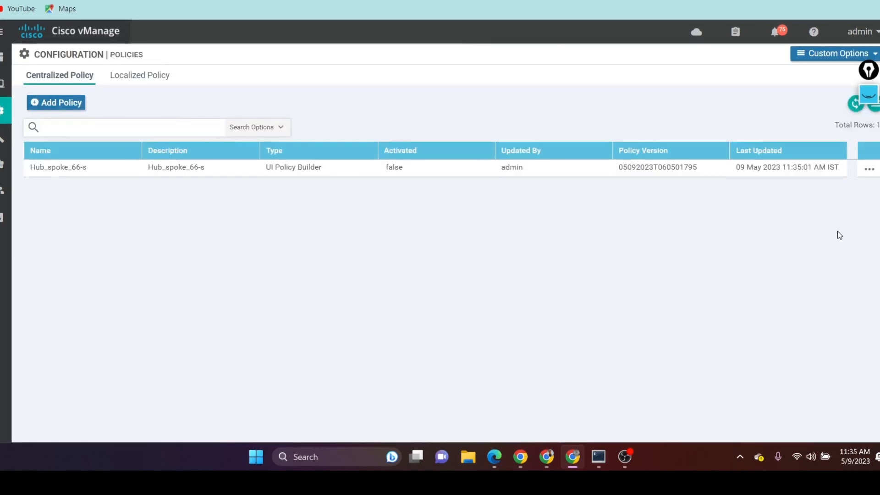
# Step: Preview the Hub_spoke_66-s configuration, examine its site lists and the Hub_tloc entry, and close the preview
pyautogui.click(869, 169)
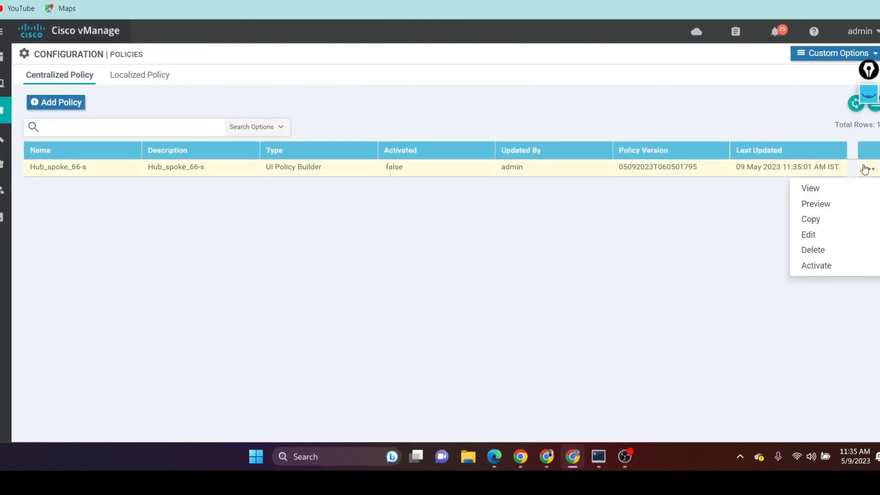
pyautogui.click(825, 204)
pyautogui.scroll(-10, 508, 229)
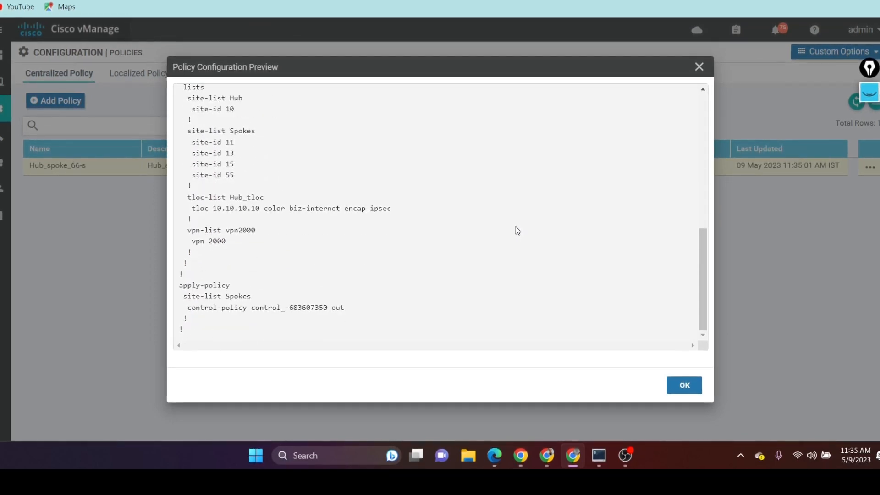
pyautogui.scroll(5, 515, 227)
pyautogui.scroll(-2, 515, 227)
pyautogui.scroll(-1, 516, 227)
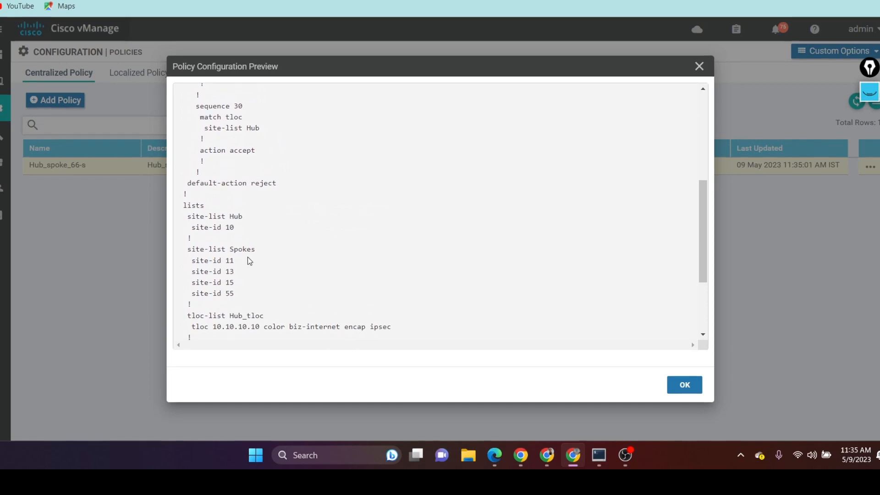
pyautogui.moveTo(222, 263); pyautogui.dragTo(240, 286)
pyautogui.click(242, 295)
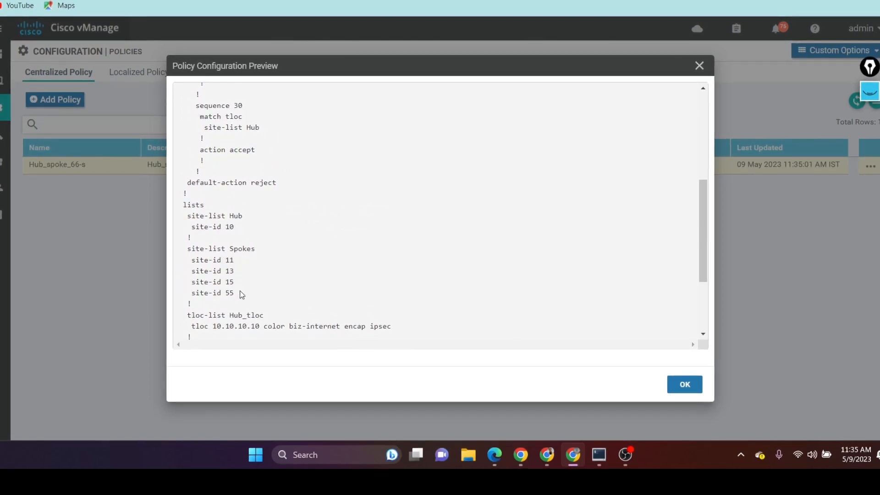
pyautogui.moveTo(216, 325); pyautogui.dragTo(259, 326)
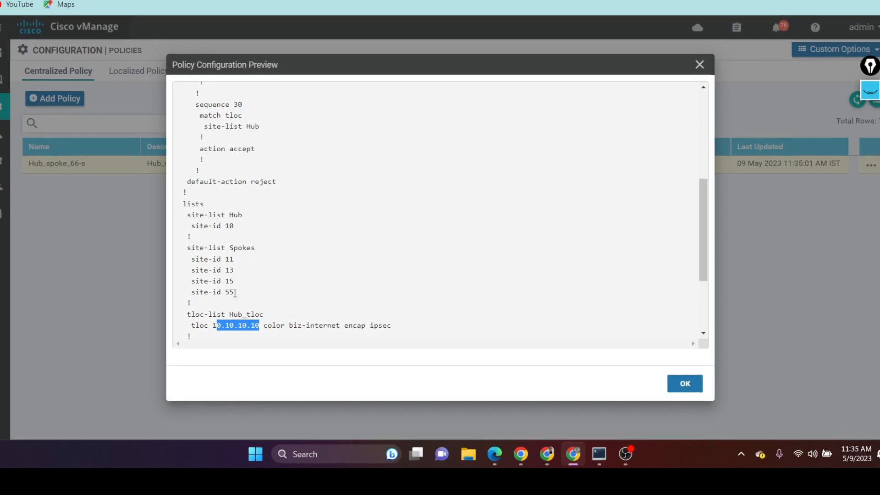
pyautogui.moveTo(235, 293); pyautogui.dragTo(181, 258)
pyautogui.click(216, 306)
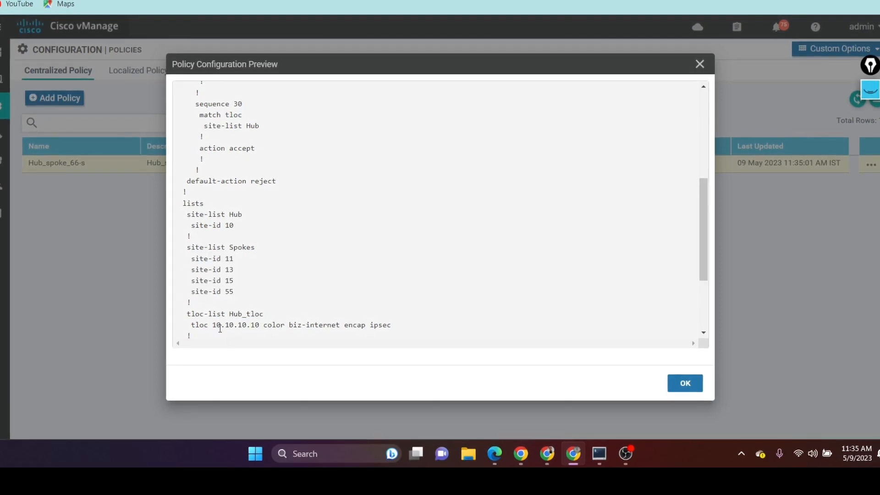
pyautogui.moveTo(212, 324); pyautogui.dragTo(259, 325)
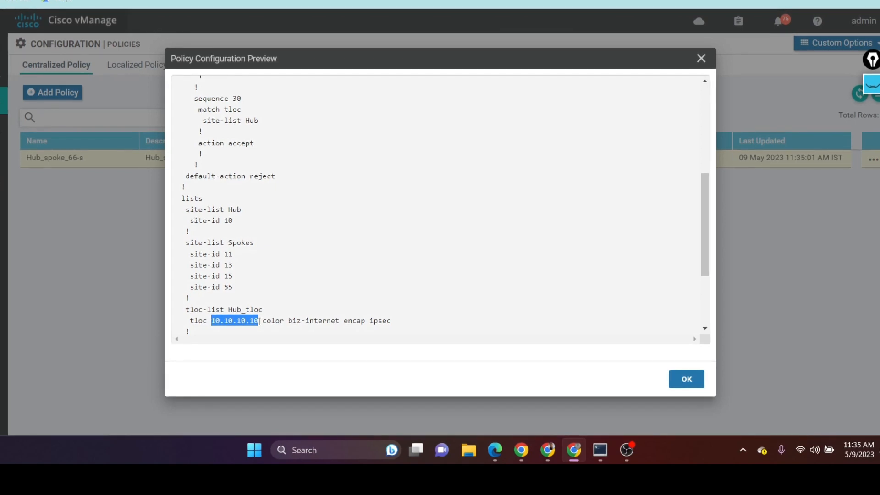
pyautogui.click(686, 379)
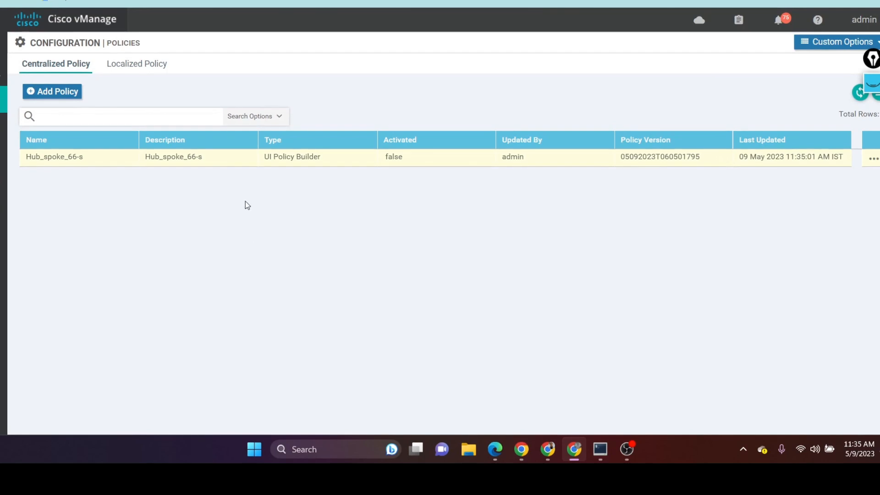
# Step: Switch to the ZOC terminal and run show bfd sessions on vedge10 to examine the hub's BFD sessions
pyautogui.click(600, 449)
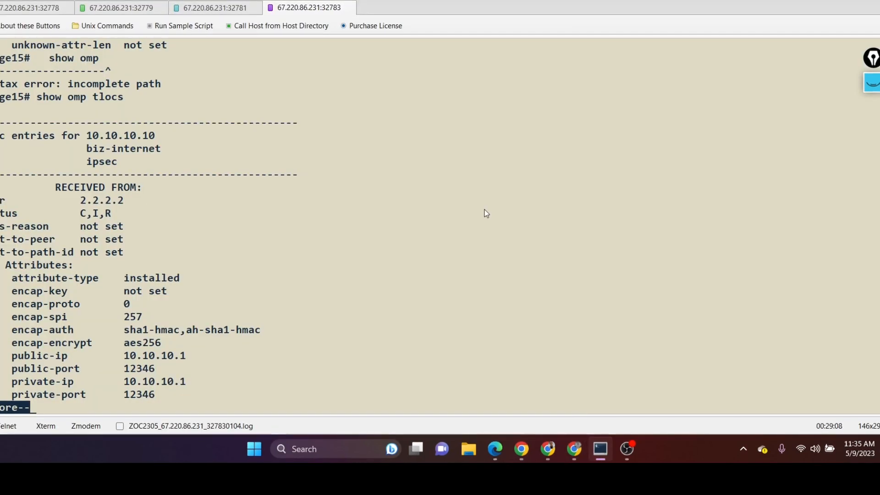
pyautogui.click(16, 9)
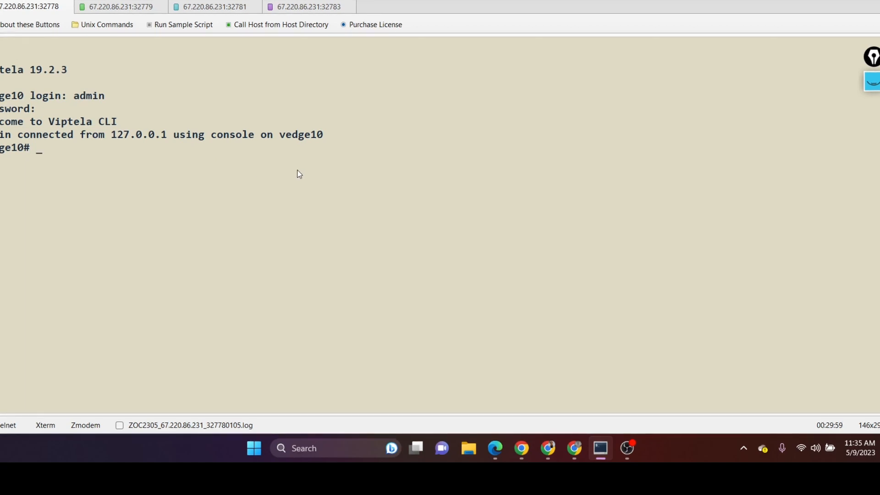
pyautogui.write('w b')
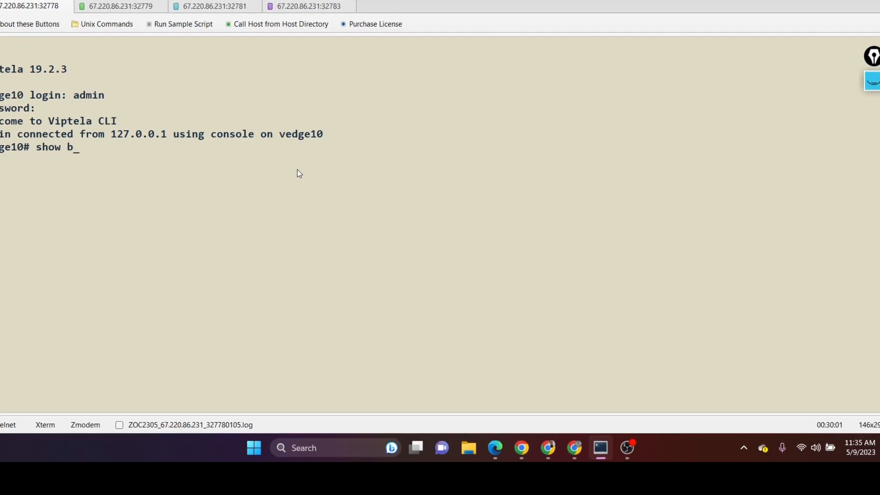
pyautogui.write('fd sessions')
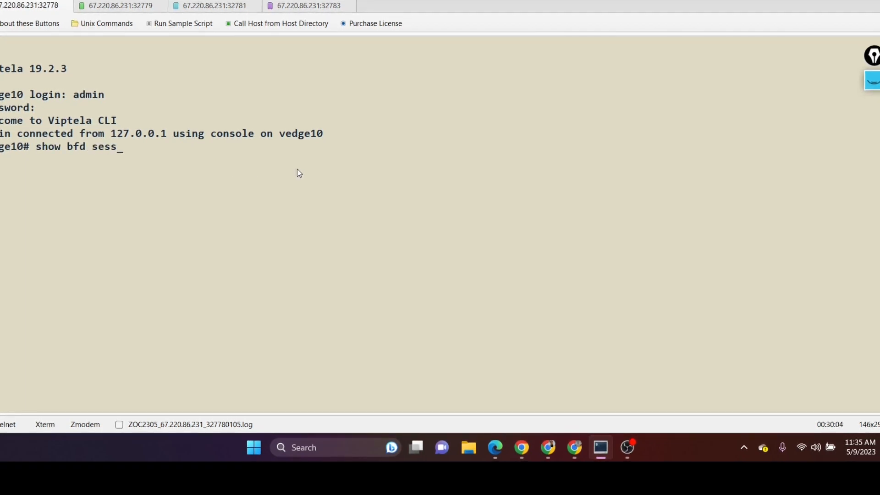
pyautogui.press('Return')
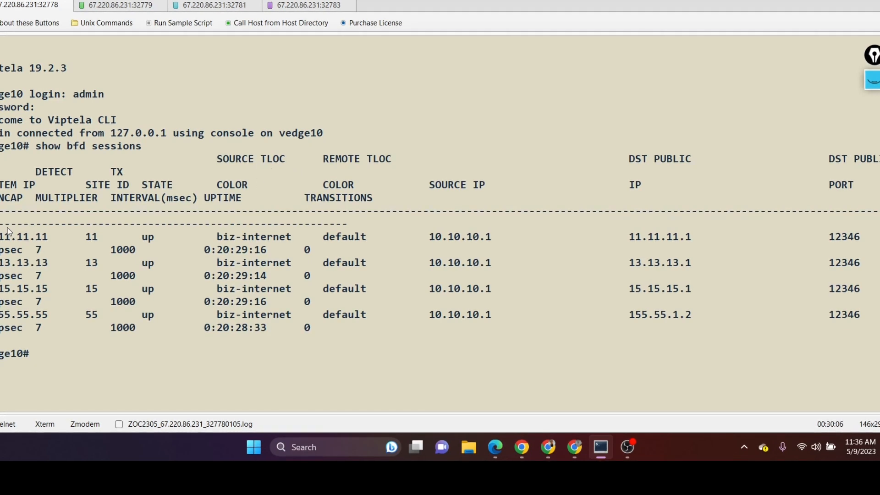
pyautogui.moveTo(1, 232); pyautogui.dragTo(62, 325)
pyautogui.click(101, 326)
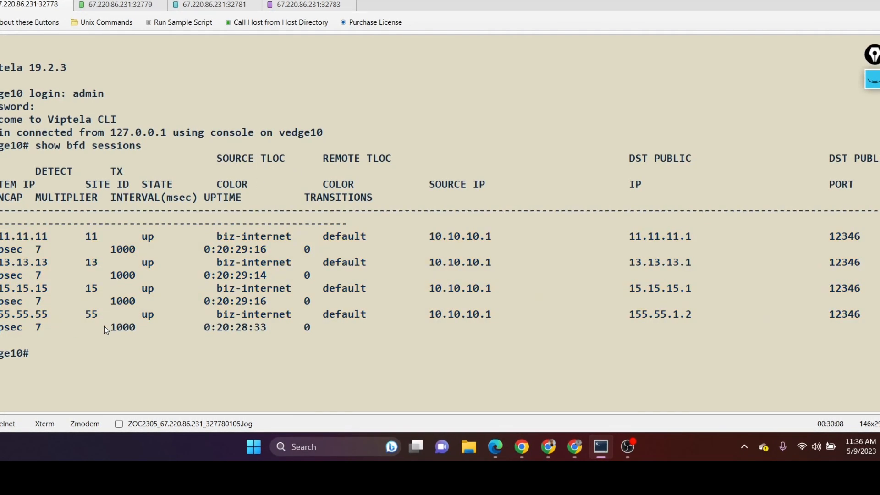
# Step: Run show bfd sessions on vedge11 and examine its BFD sessions with the other sites
pyautogui.click(120, 5)
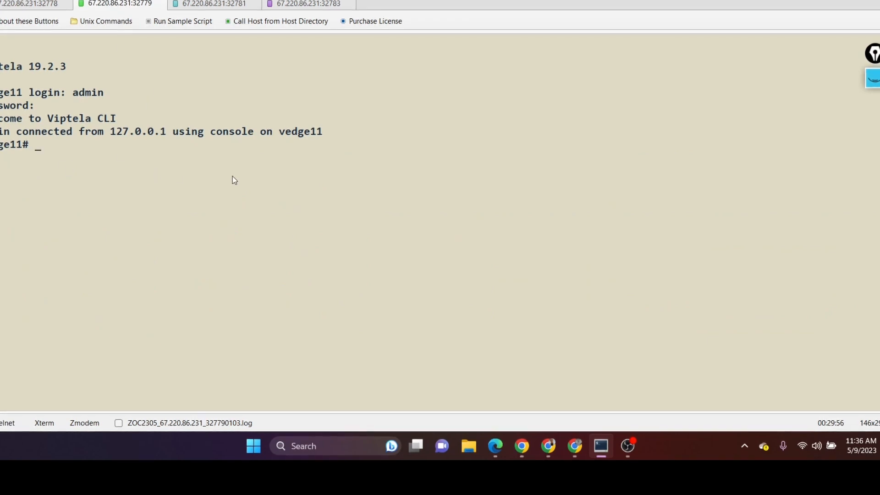
pyautogui.write('show ')
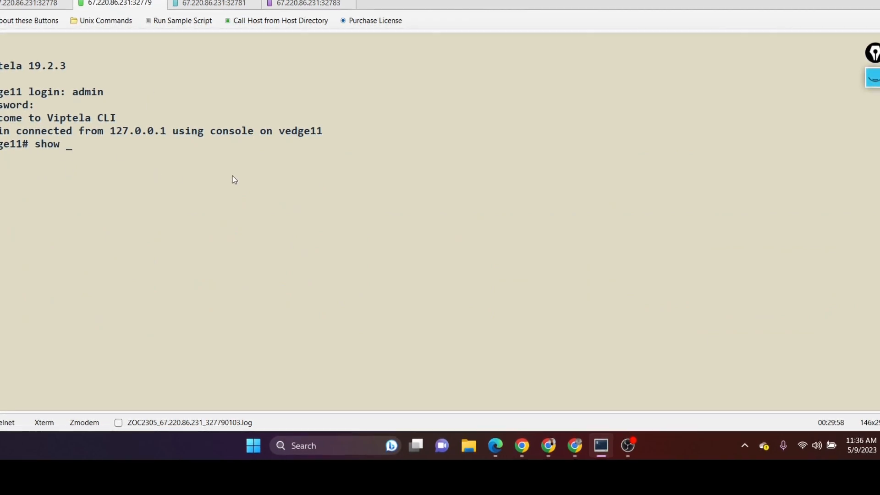
pyautogui.write('bfd sessions')
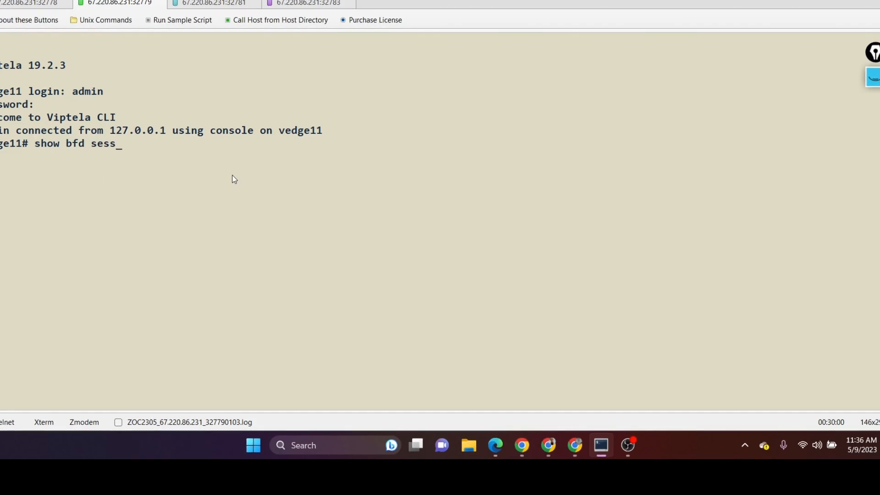
pyautogui.press('Return')
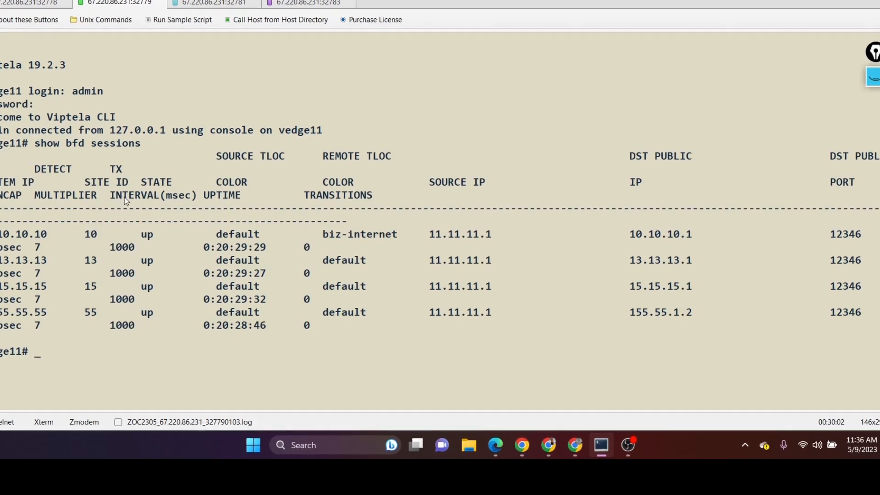
pyautogui.moveTo(1, 234); pyautogui.dragTo(75, 331)
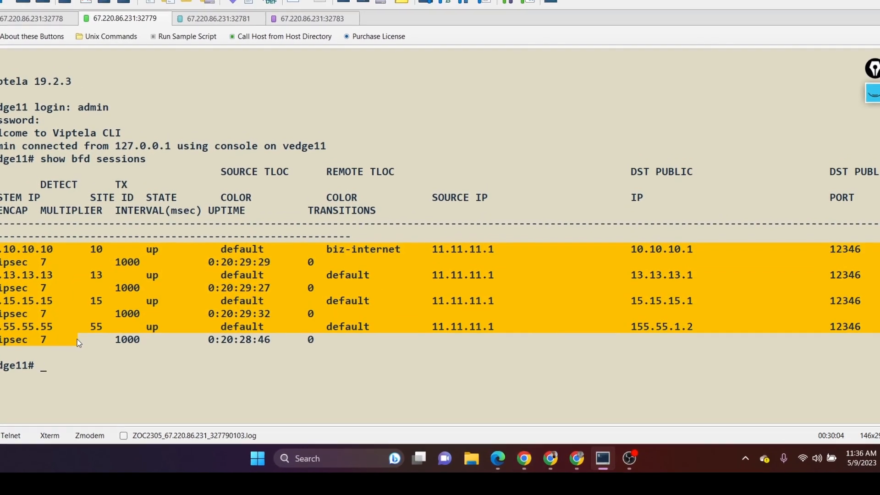
pyautogui.click(109, 334)
# Step: Run show bfd sessions on vedge13 to check its BFD sessions
pyautogui.click(201, 30)
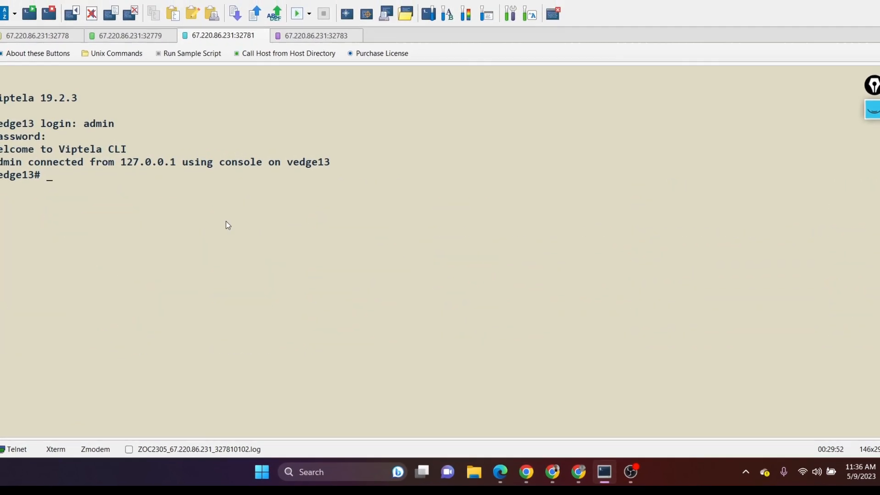
pyautogui.write('sho')
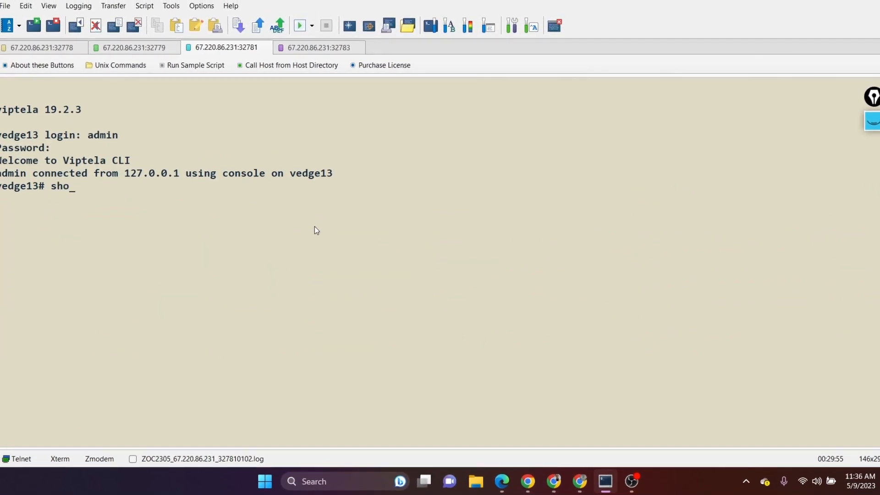
pyautogui.write('w bfd sessions')
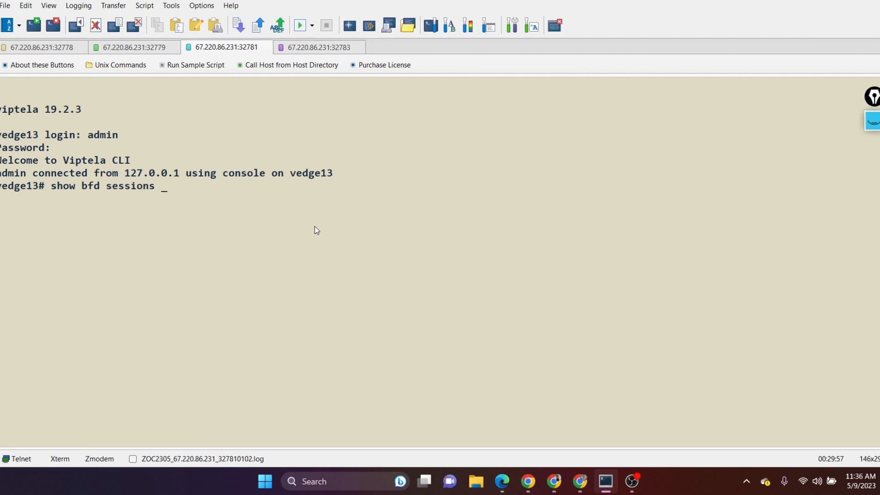
pyautogui.press('Return')
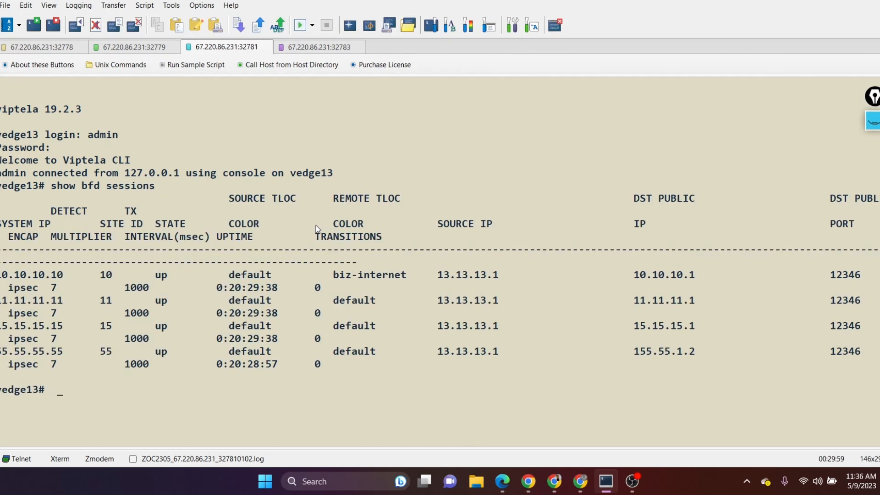
# Step: On the vedge15 console, page through the remaining show omp tlocs output and return to the prompt
pyautogui.click(329, 47)
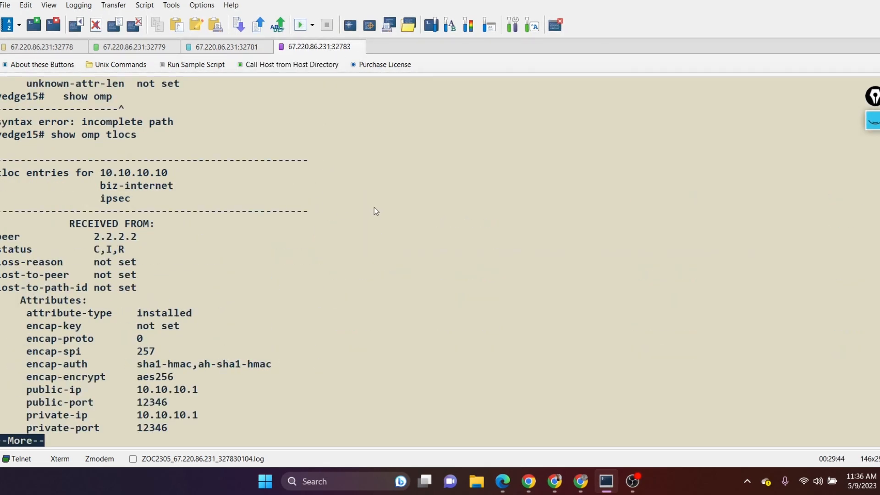
pyautogui.press('space')
pyautogui.press('space')
pyautogui.press('space')
pyautogui.press('space')
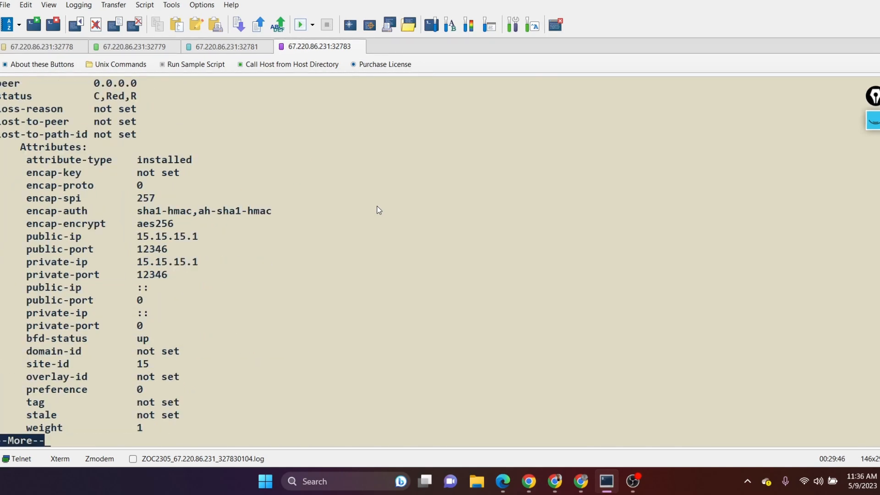
pyautogui.press('q')
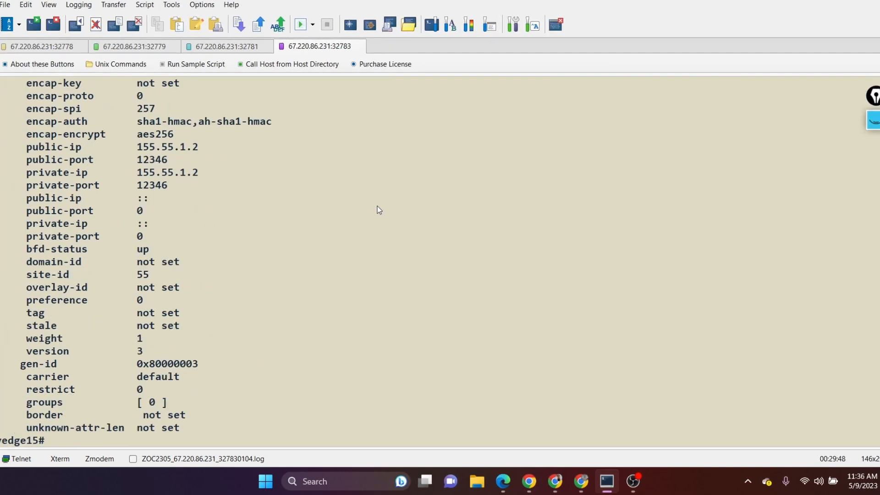
# Step: Run show bfd sessions on vedge15 and switch back to the centralized policy list in vManage
pyautogui.write('sg')
pyautogui.press('BackSpace')
pyautogui.press('BackSpace')
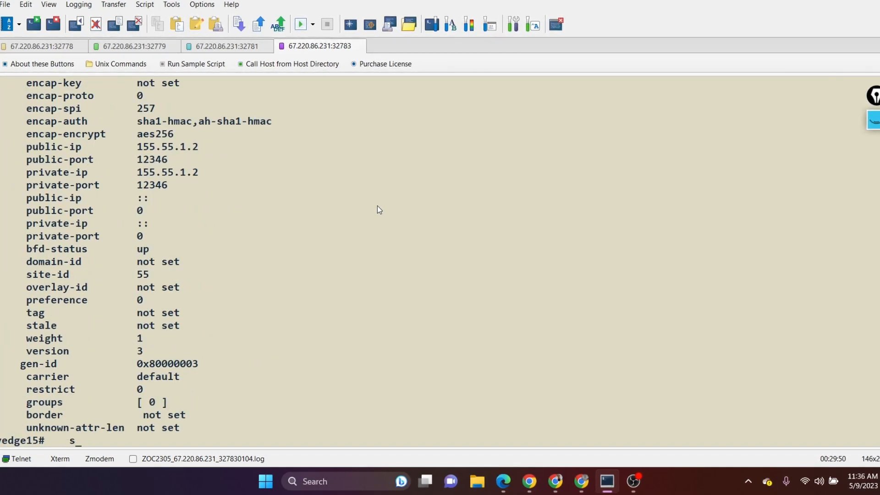
pyautogui.write('show bf')
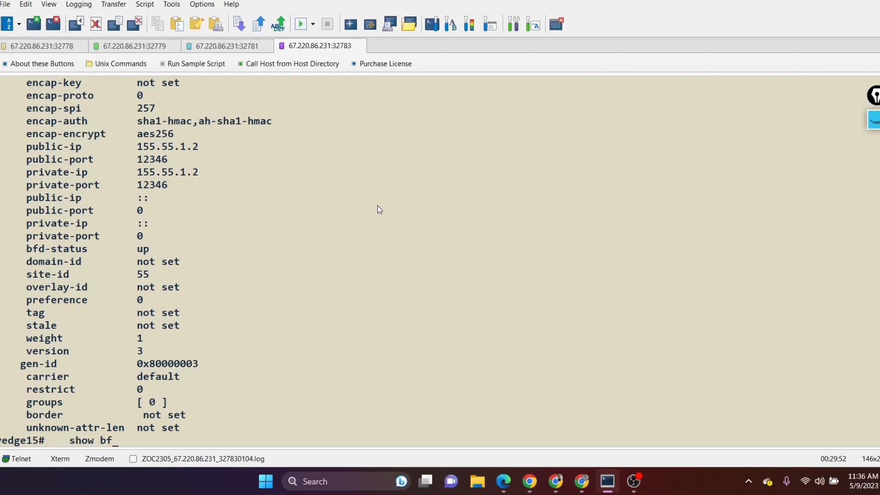
pyautogui.write('d sessions')
pyautogui.press('Return')
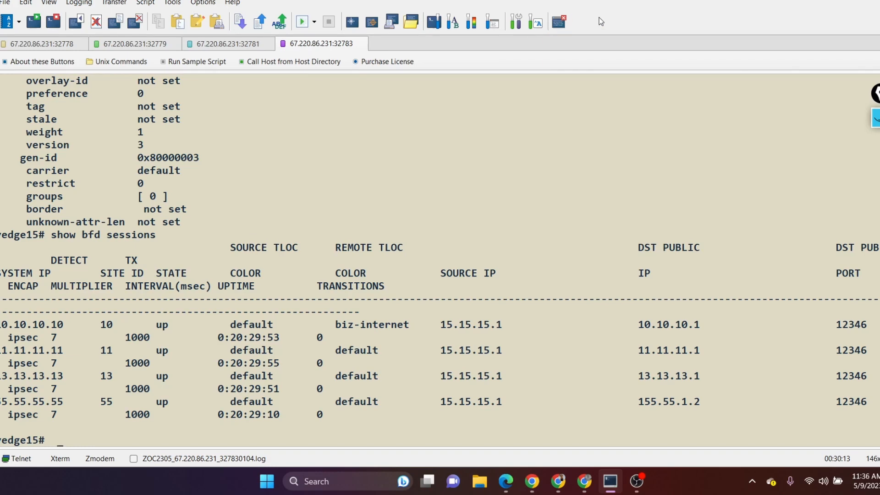
pyautogui.hotkey('alt', 'Tab')
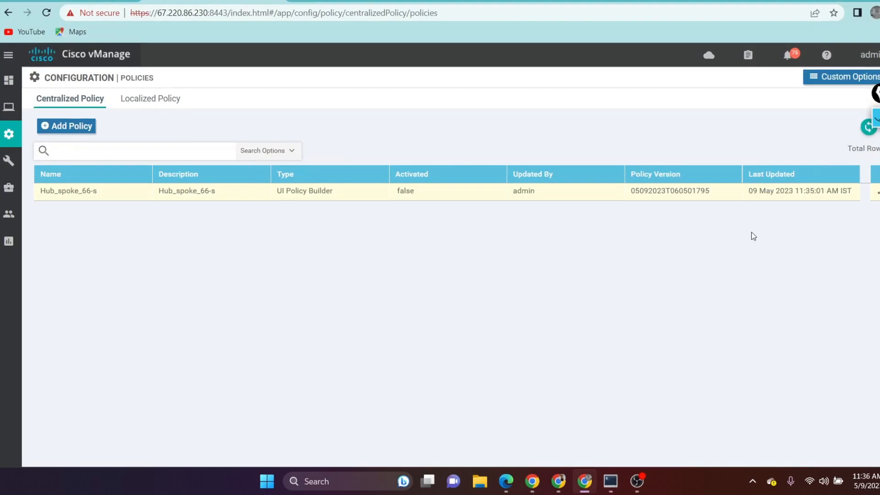
# Step: Activate the Hub_spoke_66-s centralized policy and push it to the vSmart
pyautogui.click(876, 196)
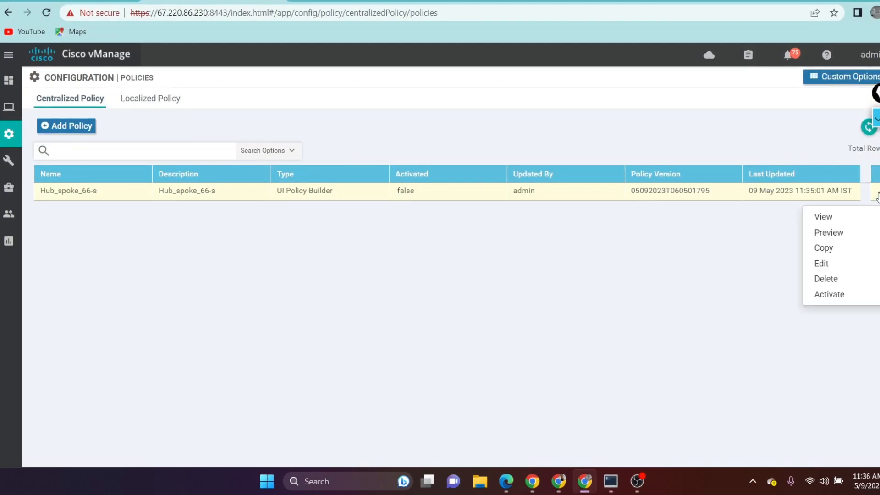
pyautogui.click(833, 315)
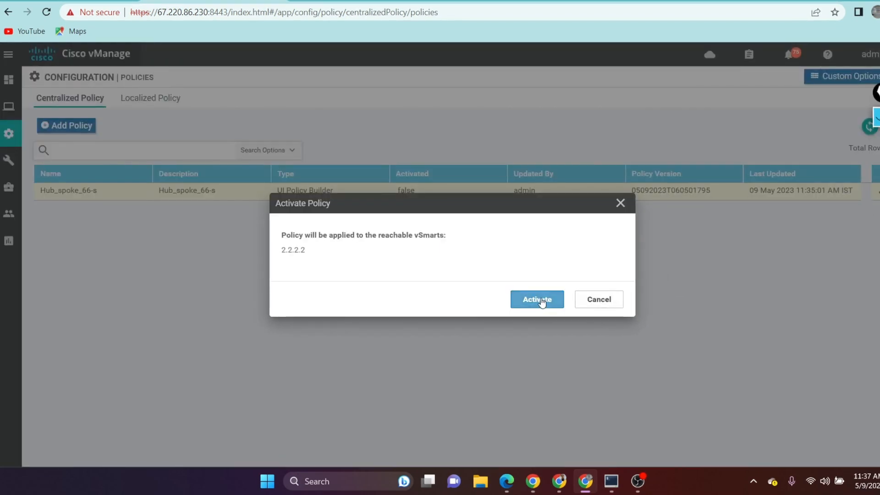
pyautogui.click(535, 299)
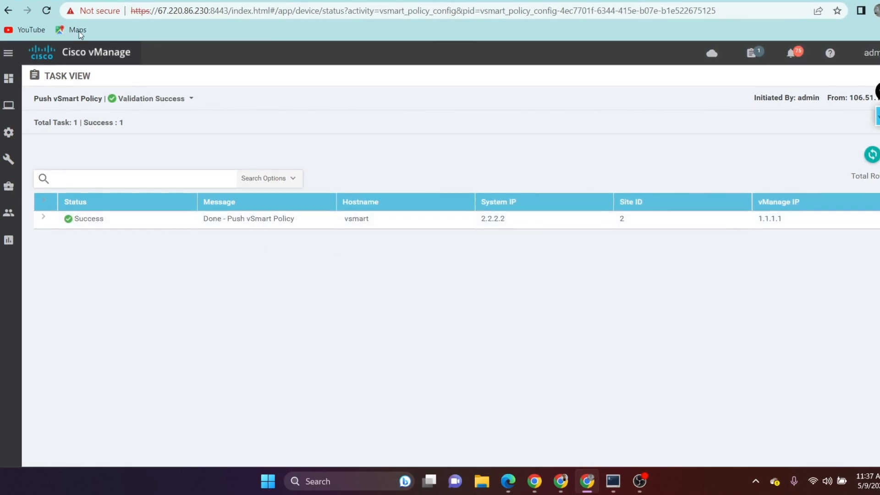
# Step: Switch to the vedge15 terminal console, rerun show bfd sessions and compare the sessions with the earlier output
pyautogui.click(613, 481)
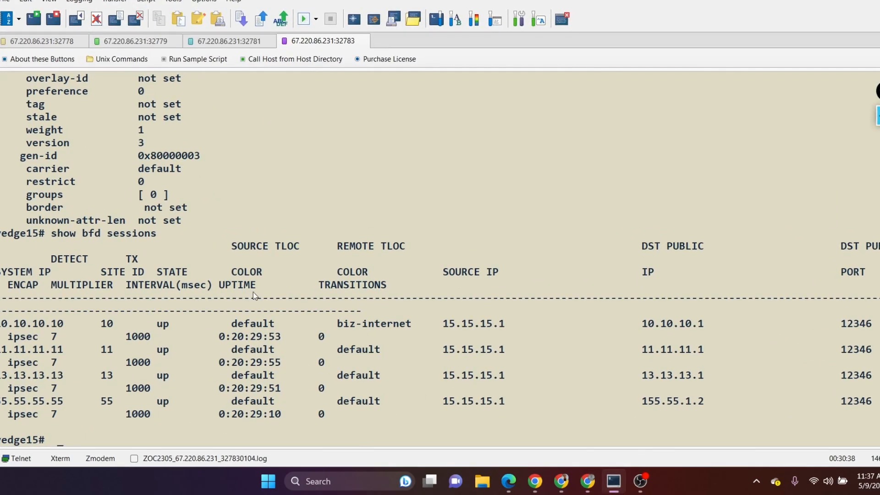
pyautogui.moveTo(1, 321); pyautogui.dragTo(88, 417)
pyautogui.click(107, 418)
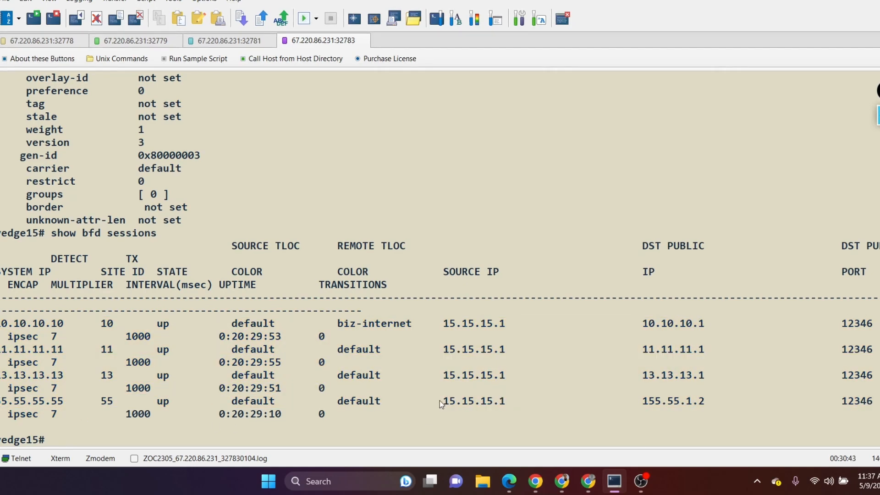
pyautogui.press('Up')
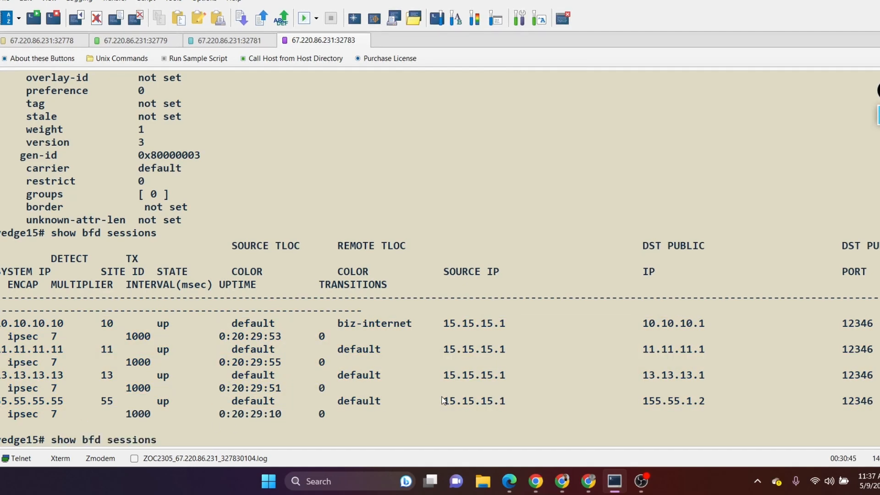
pyautogui.press('Return')
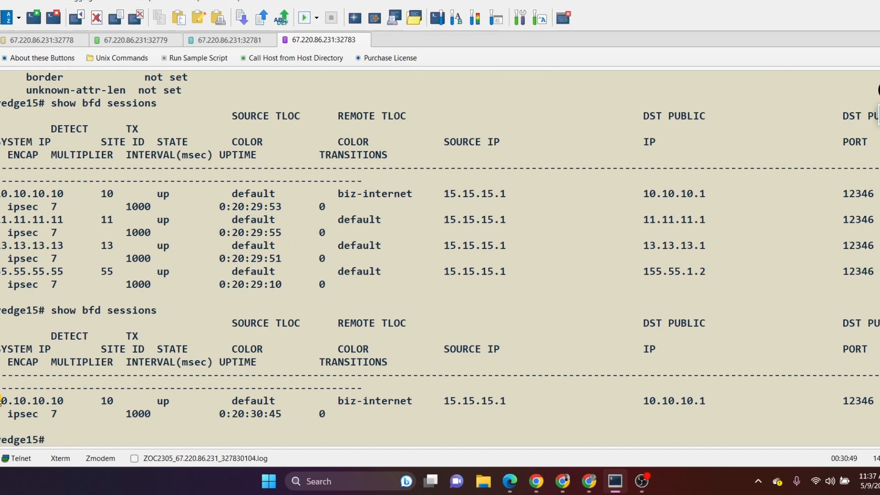
pyautogui.moveTo(1, 401); pyautogui.dragTo(77, 400)
pyautogui.click(215, 407)
# Step: Run show ip route on vedge15 and examine the TLOC IPs of the OMP routes, including the 13.13.2.1/32 prefix
pyautogui.write('show ip route')
pyautogui.press('Return')
pyautogui.press('space')
pyautogui.press('q')
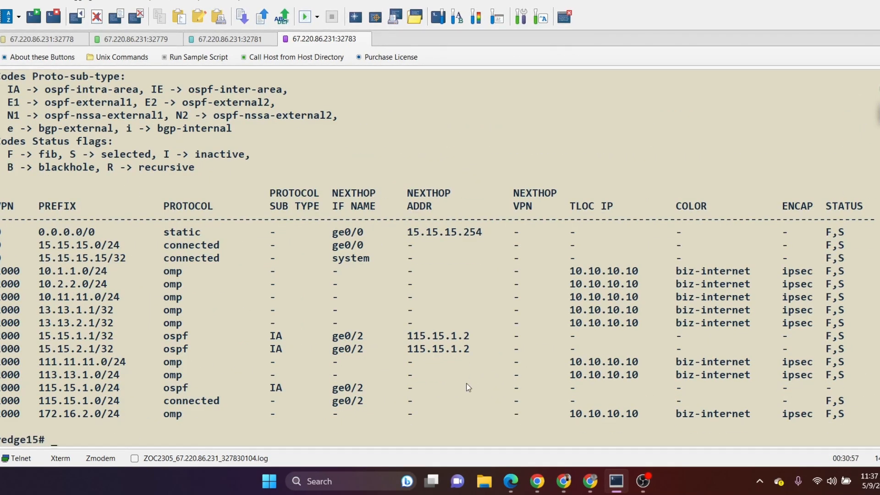
pyautogui.moveTo(570, 284); pyautogui.dragTo(633, 391)
pyautogui.click(638, 350)
pyautogui.moveTo(569, 324); pyautogui.dragTo(634, 325)
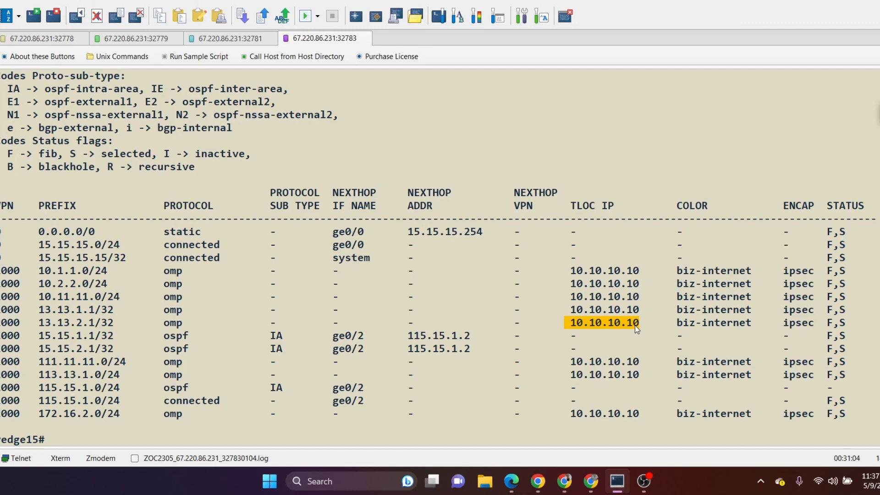
pyautogui.moveTo(39, 323); pyautogui.dragTo(94, 321)
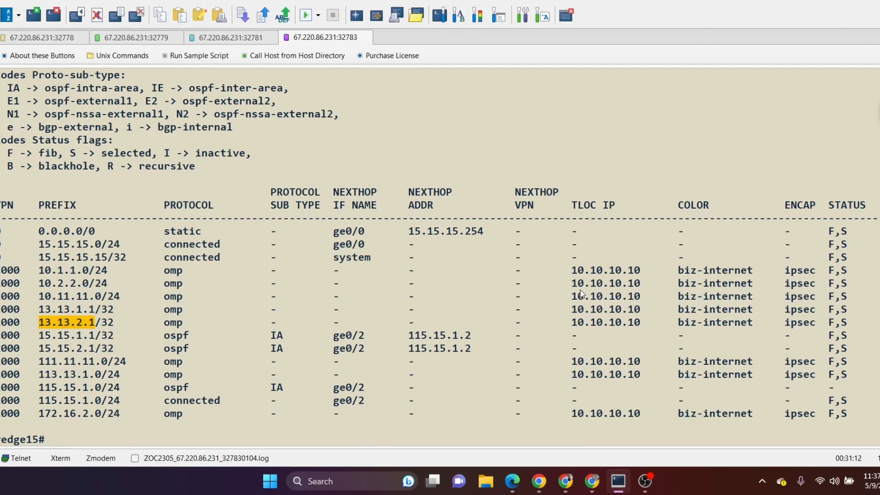
pyautogui.moveTo(573, 282); pyautogui.dragTo(638, 328)
pyautogui.click(649, 335)
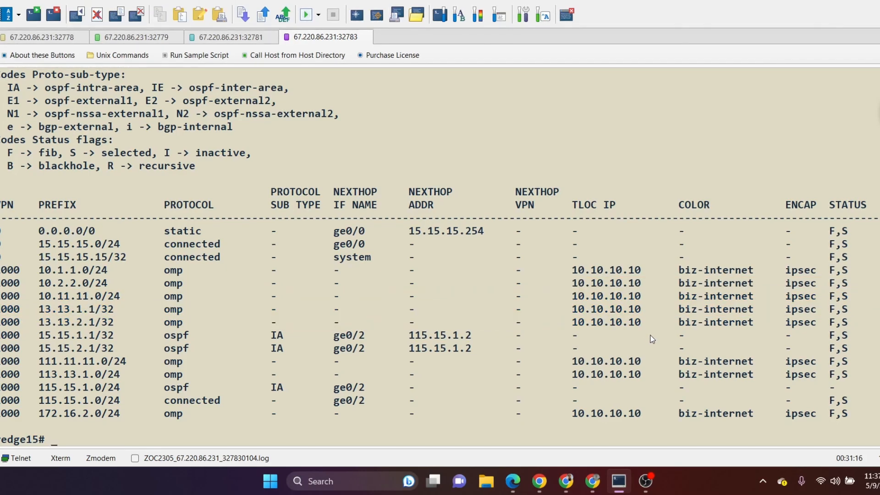
# Step: On the vedge13 console, review the earlier BFD output and run show bfd sessions to compare the sessions
pyautogui.click(231, 36)
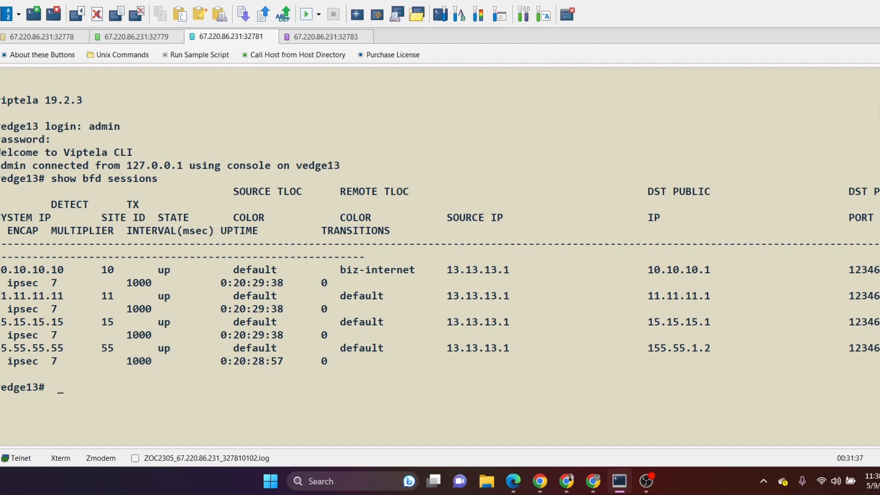
pyautogui.moveTo(2, 271); pyautogui.dragTo(79, 365)
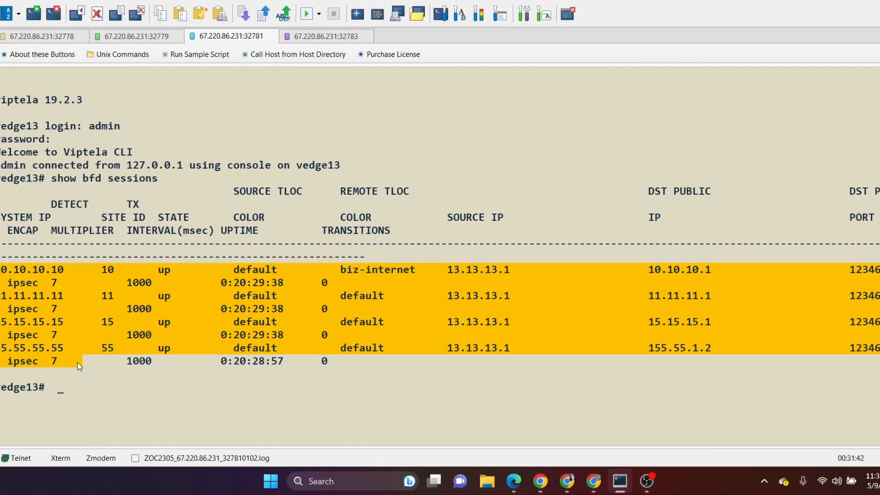
pyautogui.click(606, 362)
pyautogui.moveTo(651, 267); pyautogui.dragTo(695, 355)
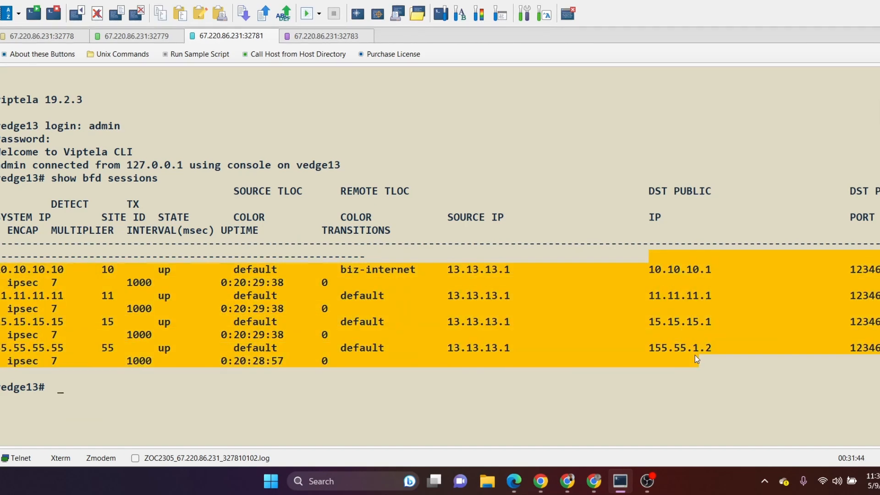
pyautogui.click(696, 356)
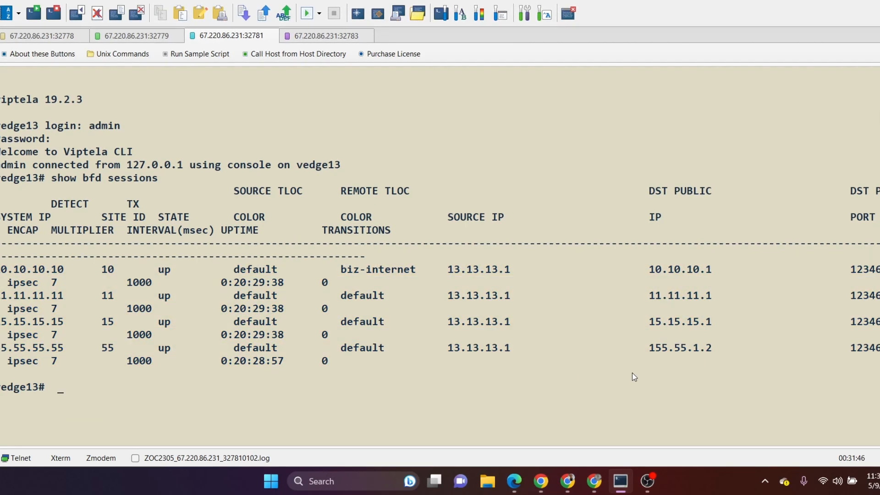
pyautogui.press('Up')
pyautogui.press('Return')
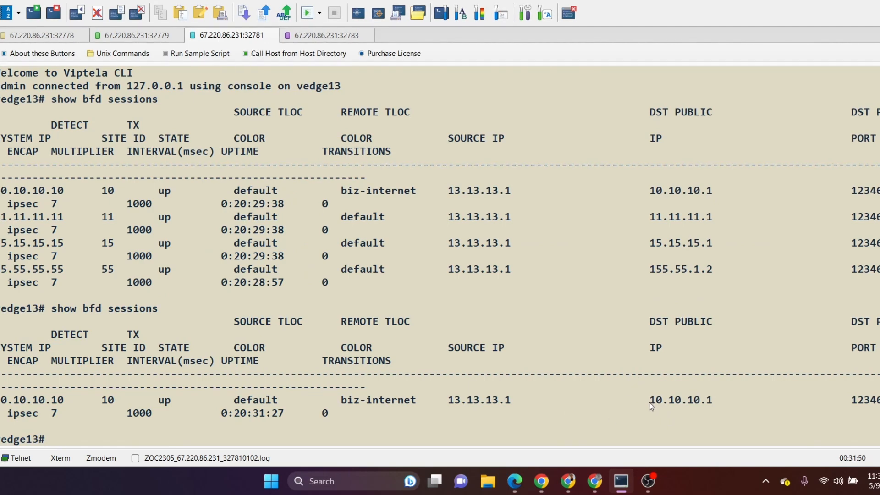
pyautogui.moveTo(1, 400); pyautogui.dragTo(69, 404)
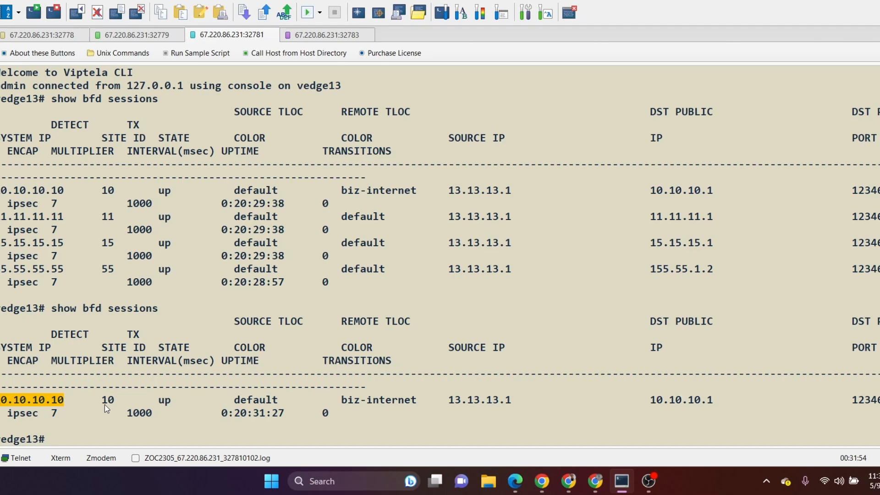
# Step: Run show bfd sessions once more on vedge13 to recheck its sessions
pyautogui.write('sho')
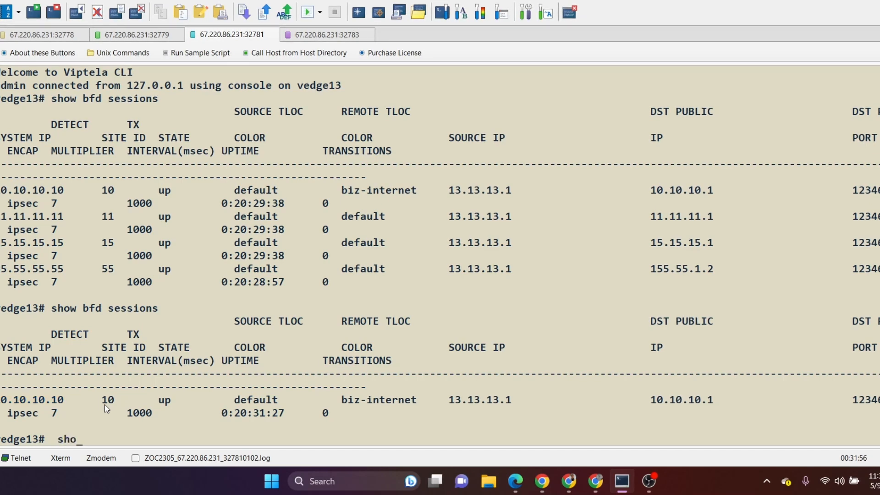
pyautogui.write('w bfd ses')
pyautogui.press('Tab')
pyautogui.press('Return')
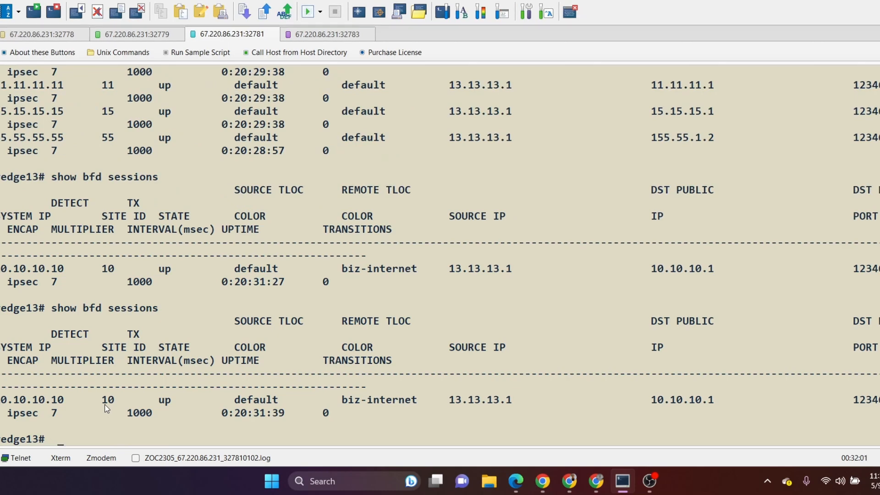
# Step: Run show ip route on vedge13 and check the TLOC IPs of its OMP routes
pyautogui.write('show ip route')
pyautogui.press('Return')
pyautogui.press('q')
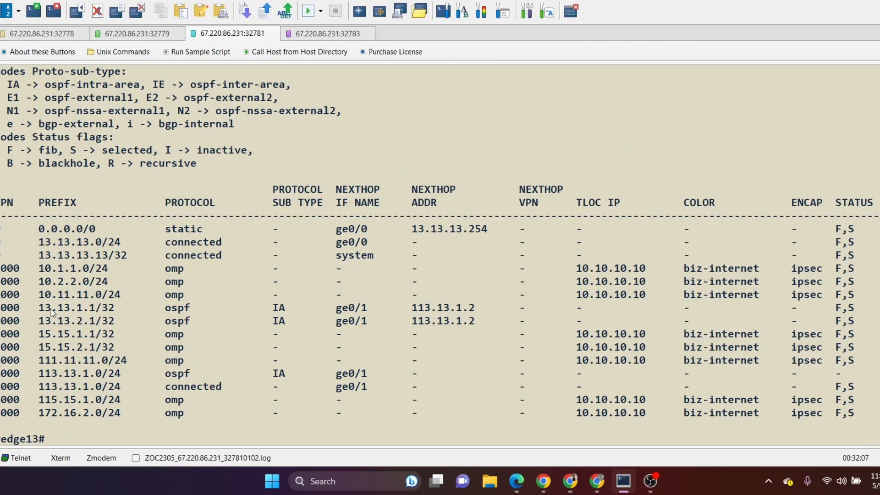
pyautogui.moveTo(577, 294); pyautogui.dragTo(634, 293)
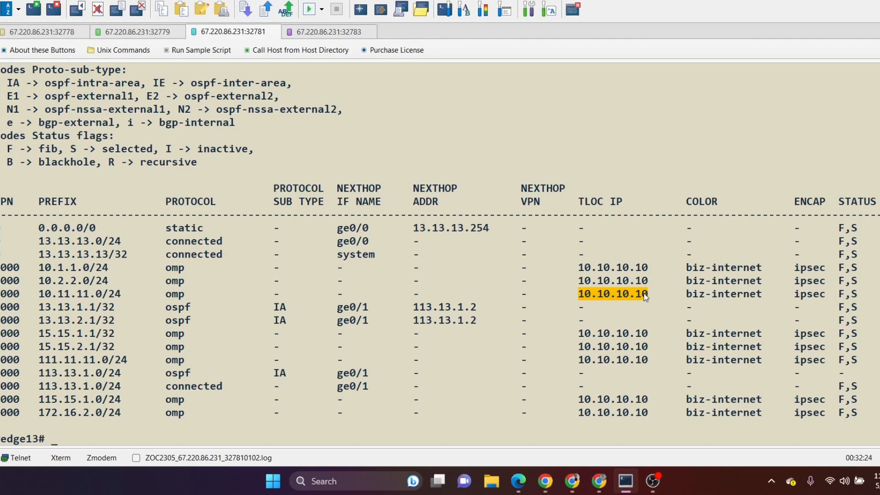
# Step: On the vedge11 console, run show bfd sessions and compare the sessions with the earlier output
pyautogui.click(130, 32)
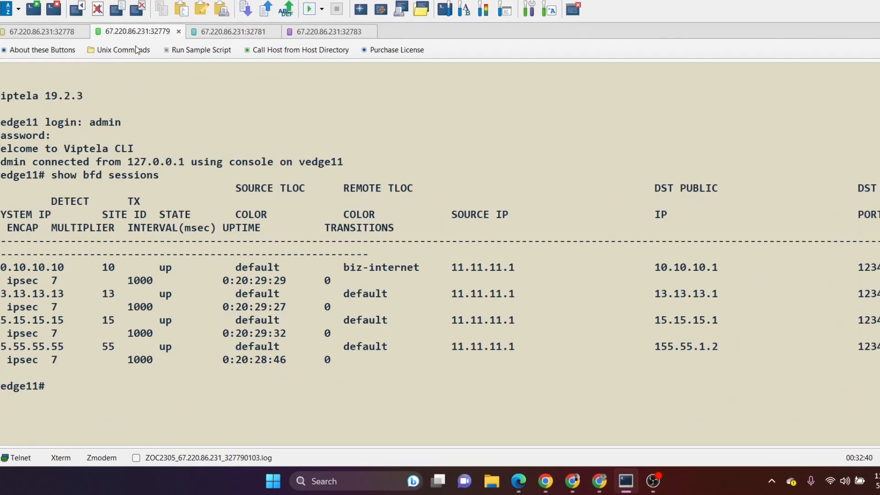
pyautogui.write('show bfd sessions')
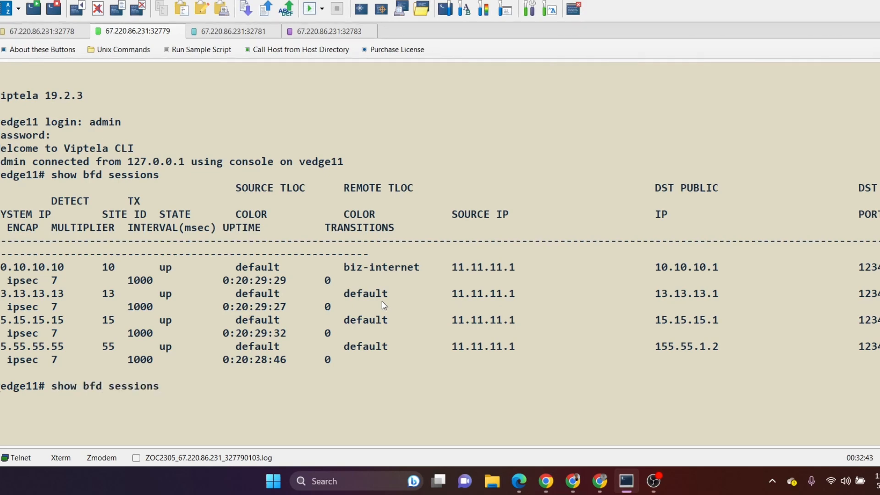
pyautogui.press('Return')
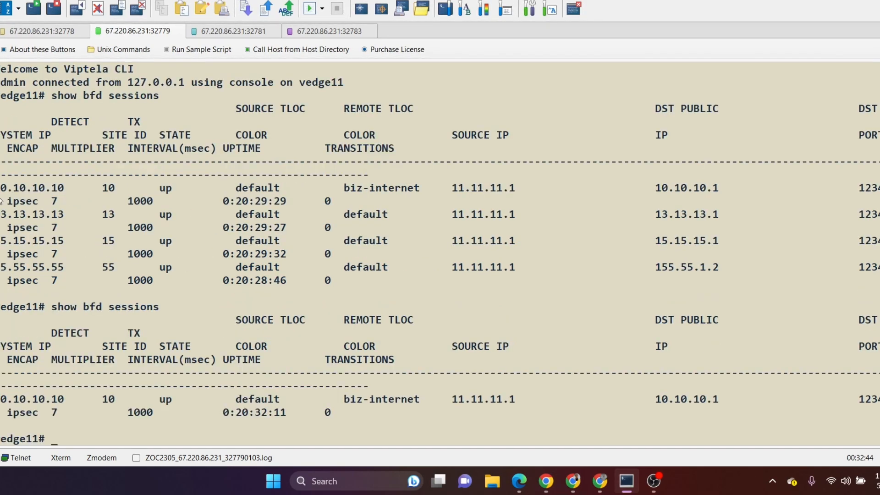
pyautogui.moveTo(2, 187); pyautogui.dragTo(101, 292)
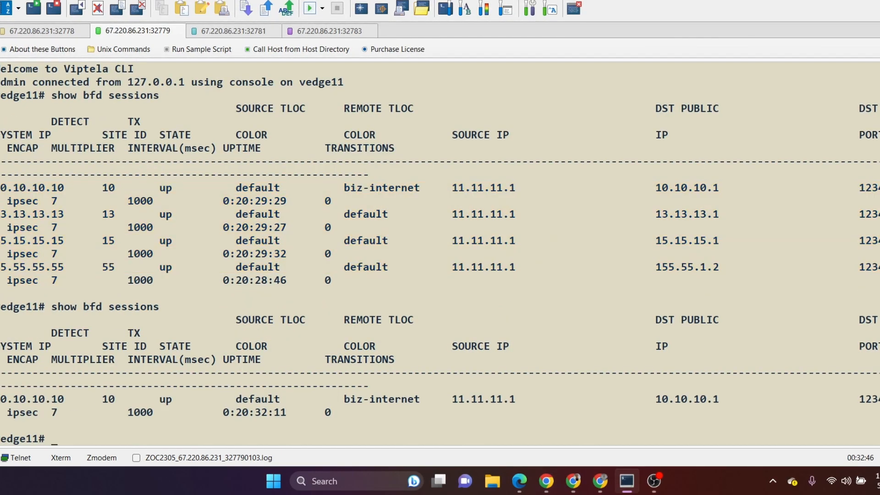
pyautogui.moveTo(1, 399); pyautogui.dragTo(67, 400)
pyautogui.click(133, 399)
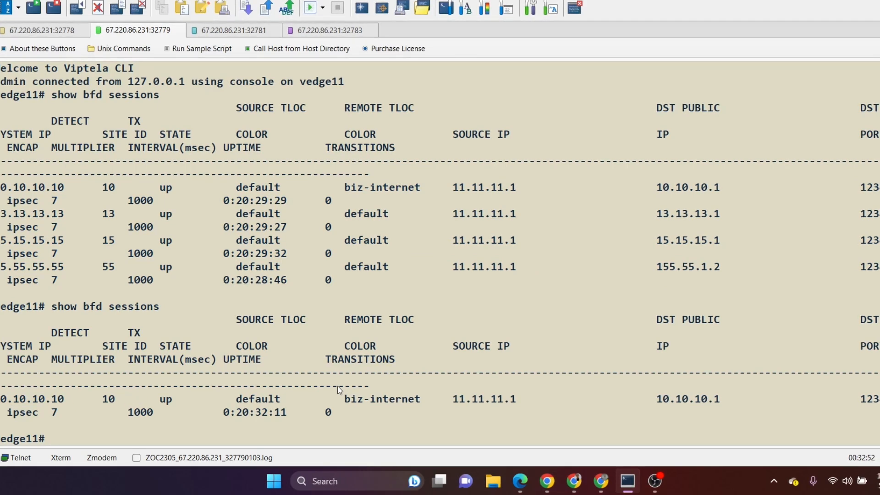
# Step: Run show ip route on vedge11 and check the TLOC IPs of its OMP routes
pyautogui.write('show ip route')
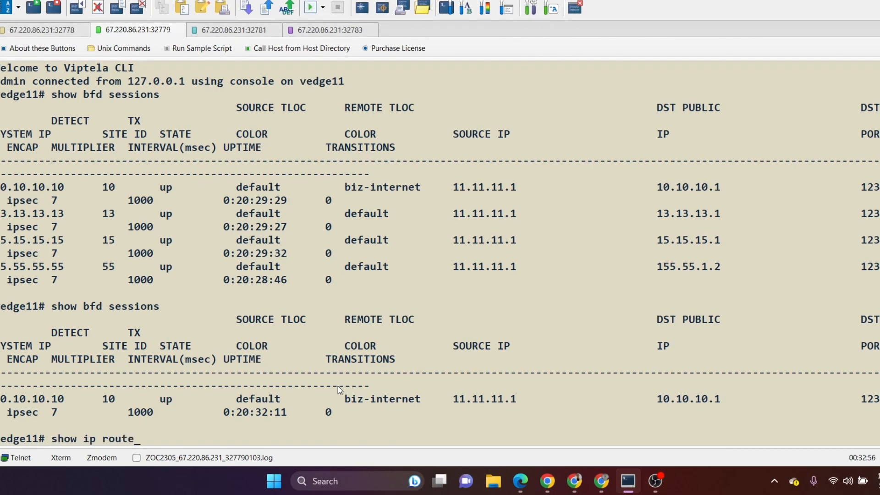
pyautogui.press('Return')
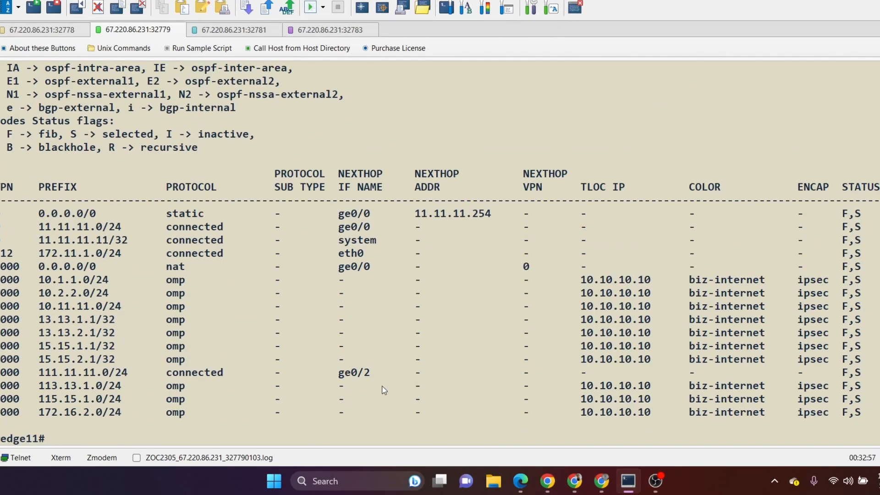
pyautogui.moveTo(572, 275); pyautogui.dragTo(645, 417)
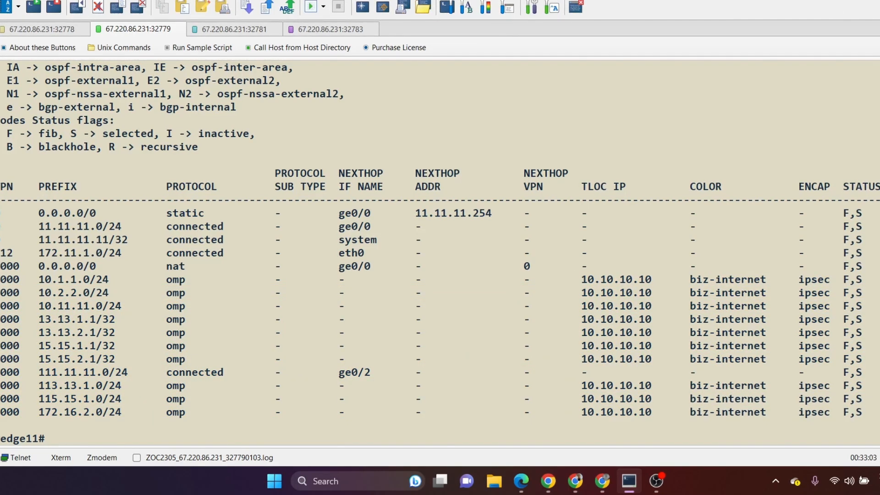
# Step: Return to the centralized policies in vManage and deactivate Hub_spoke_66-s, removing it from vSmart 2.2.2.2
pyautogui.click(863, 1)
pyautogui.moveTo(7, 123)
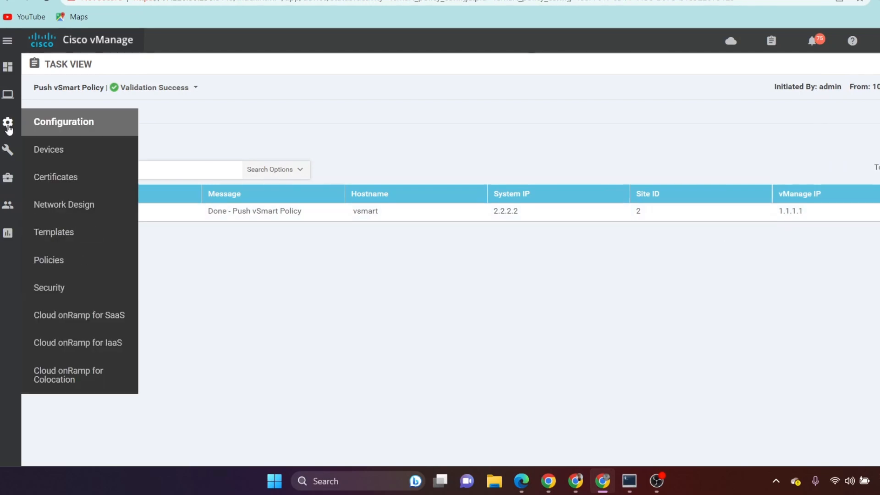
pyautogui.click(69, 260)
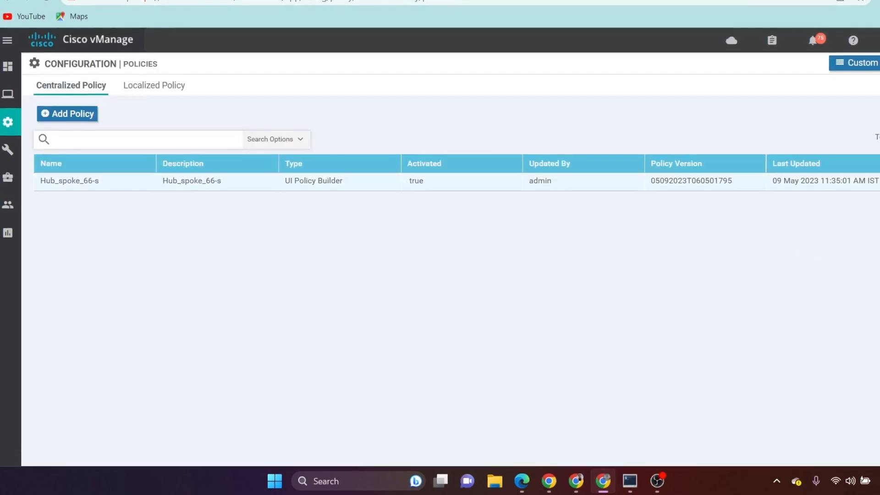
pyautogui.click(876, 181)
pyautogui.click(870, 287)
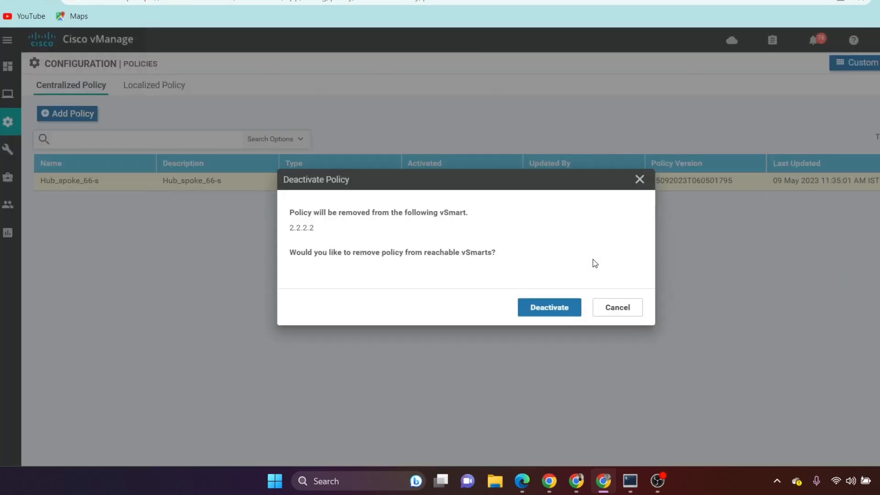
pyautogui.click(547, 307)
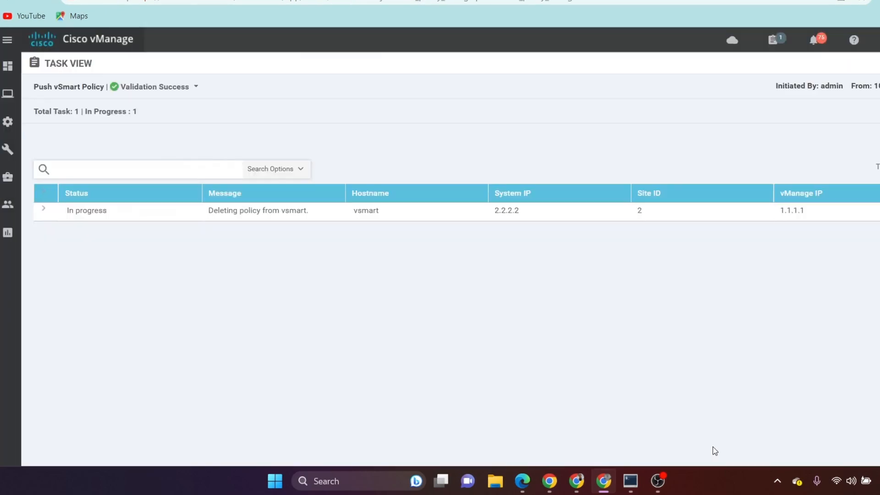
# Step: Switch to the vedge11 console, run show ip route again and check the TLOC IPs of its OMP routes
pyautogui.click(630, 481)
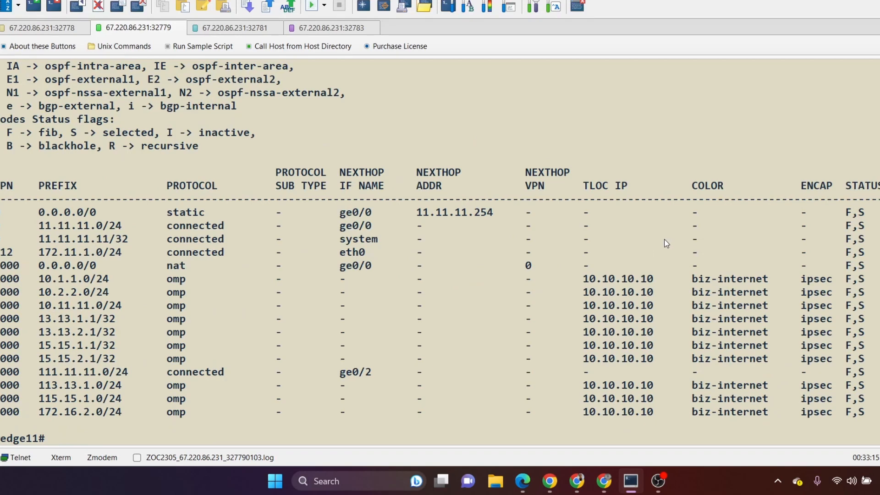
pyautogui.press('Up')
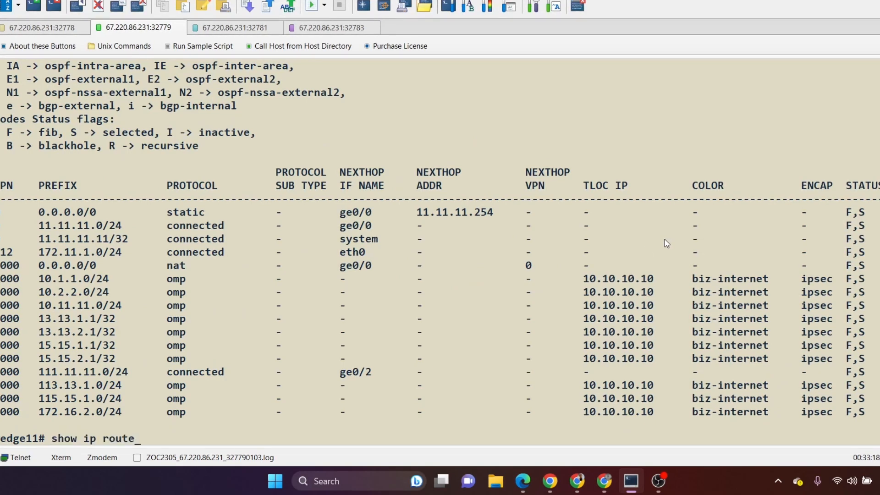
pyautogui.press('Return')
pyautogui.press('space')
pyautogui.press('space')
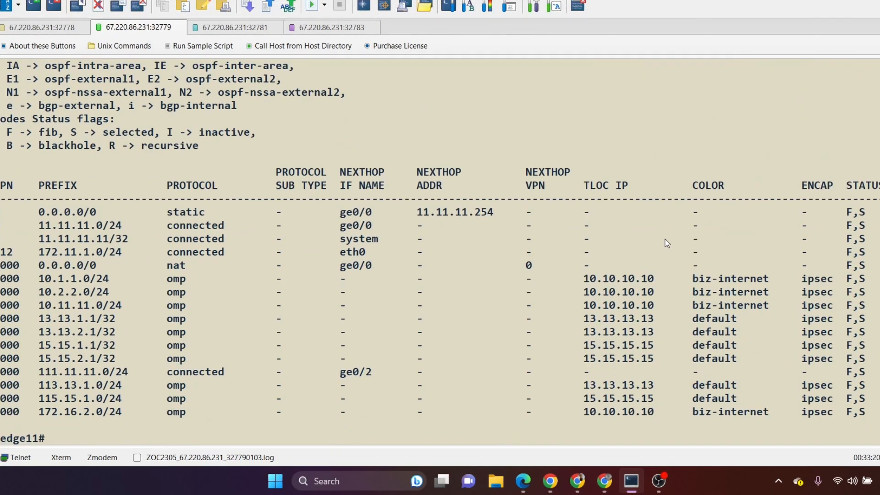
pyautogui.moveTo(578, 291); pyautogui.dragTo(636, 411)
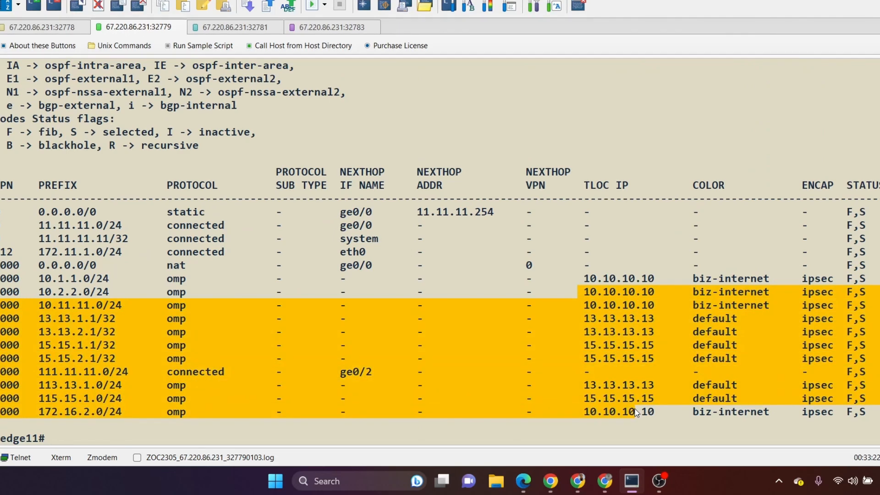
pyautogui.click(133, 323)
pyautogui.moveTo(586, 280); pyautogui.dragTo(654, 413)
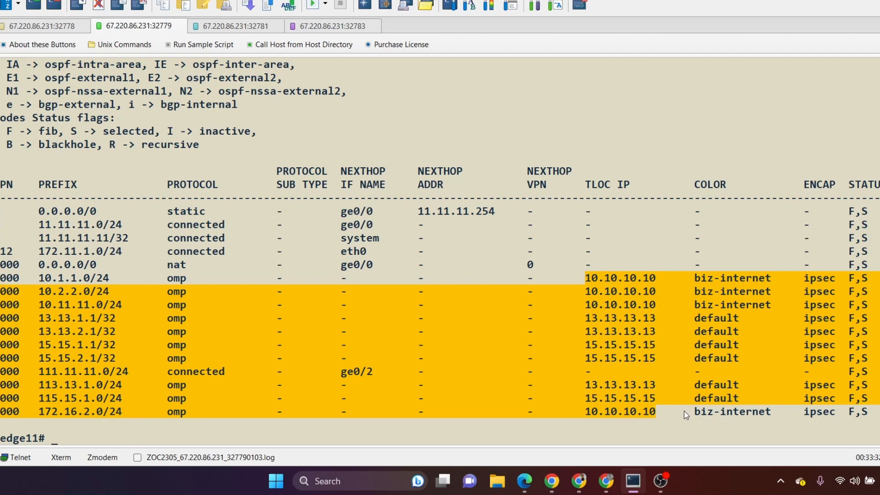
# Step: Run show bfd sessions on vedge11, then compare the current output with the earlier route table in the scrollback
pyautogui.write('show bfd ses')
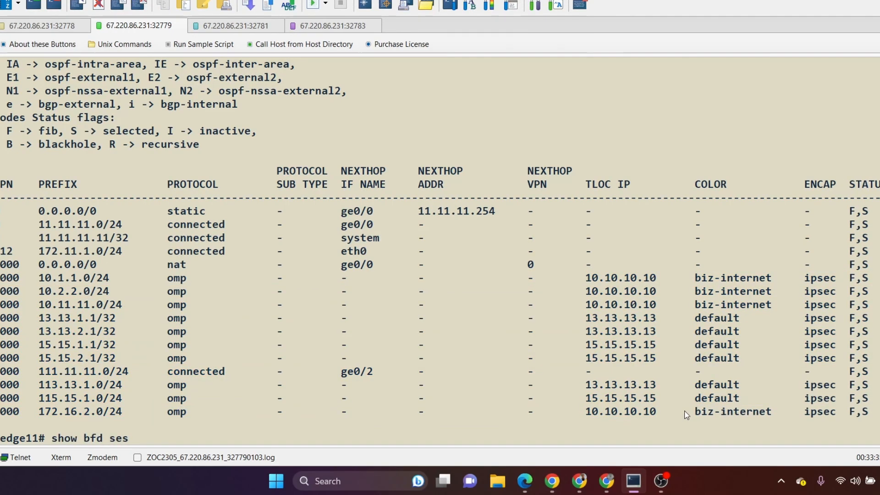
pyautogui.press('Tab')
pyautogui.press('Return')
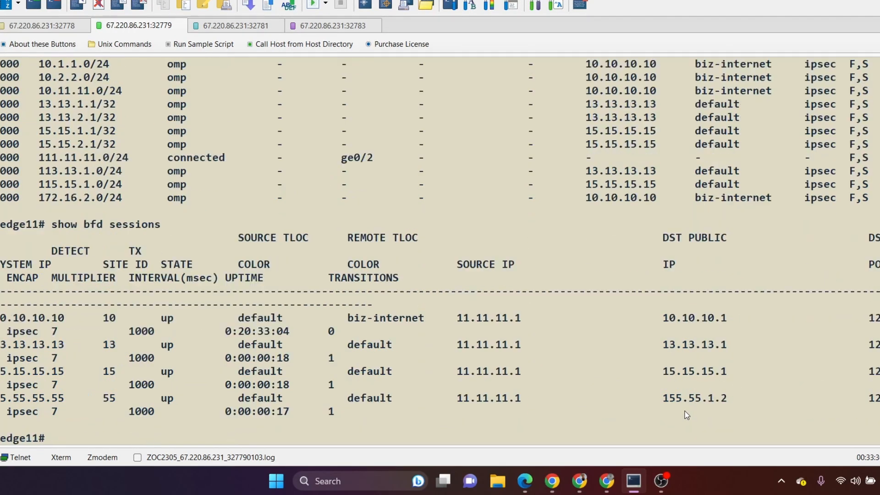
pyautogui.moveTo(2, 313); pyautogui.dragTo(245, 421)
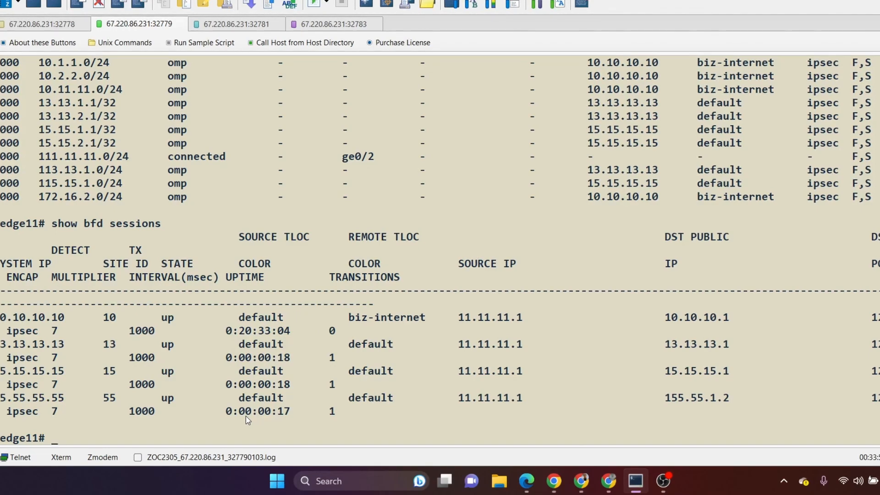
pyautogui.scroll(3, 284, 293)
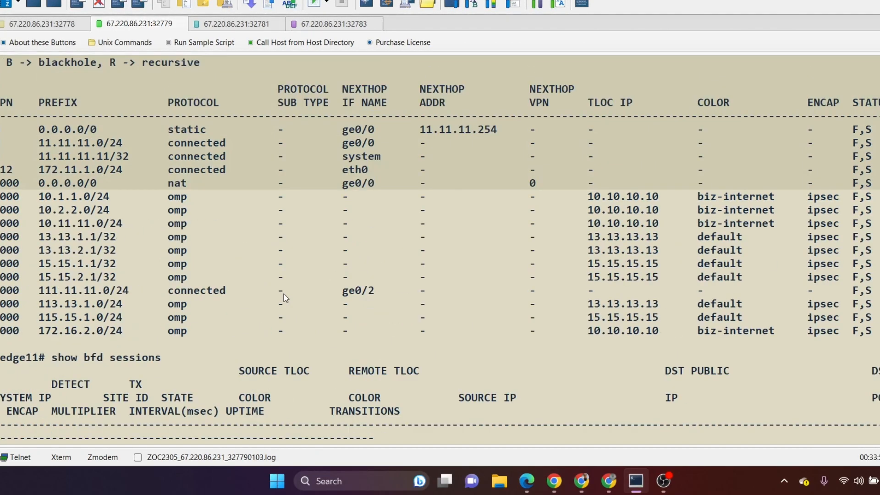
pyautogui.scroll(10, 284, 293)
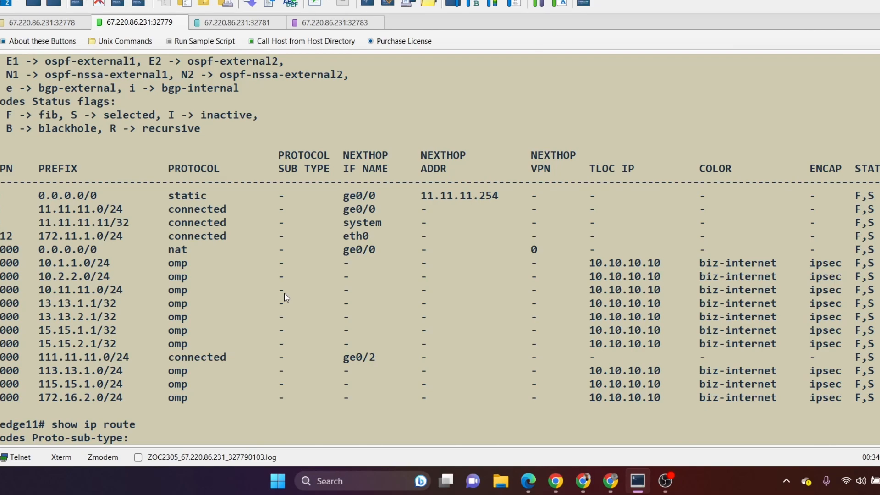
pyautogui.scroll(-9, 285, 294)
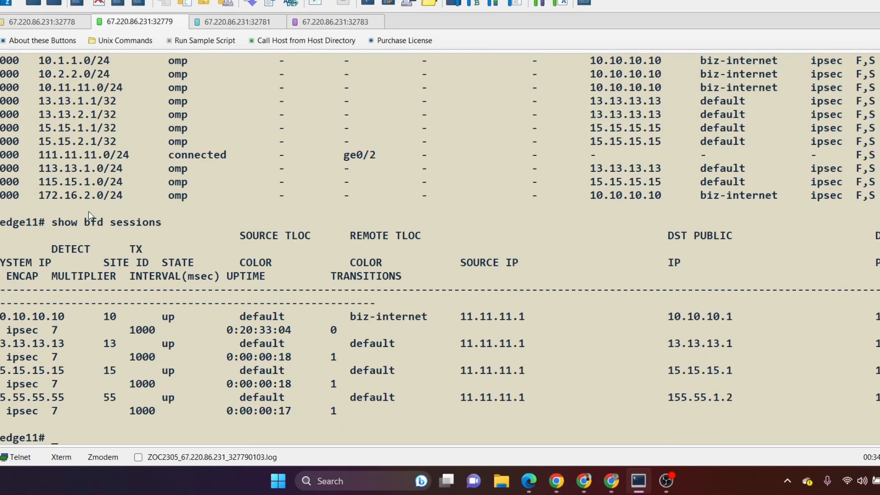
pyautogui.scroll(3, 121, 254)
pyautogui.scroll(8, 121, 254)
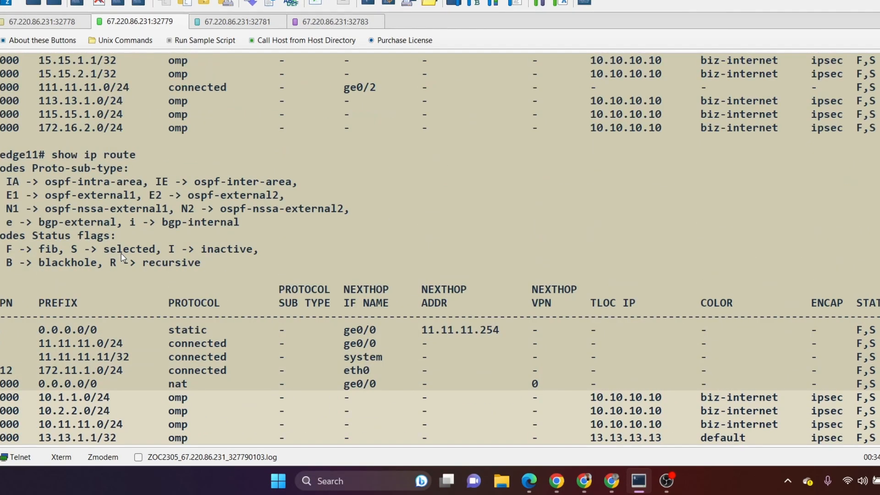
pyautogui.scroll(2, 123, 258)
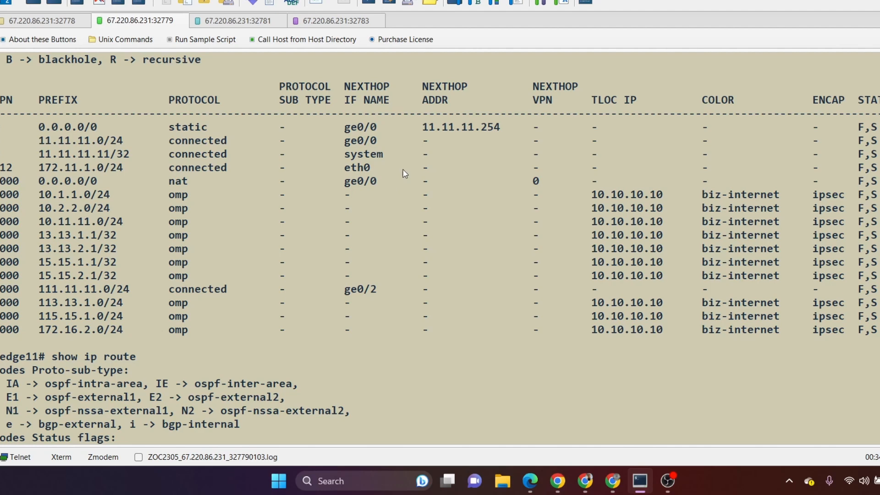
# Step: Switch back to vManage, return to the centralized policies and delete the Hub_spoke_66-s policy
pyautogui.hotkey('alt', 'Tab')
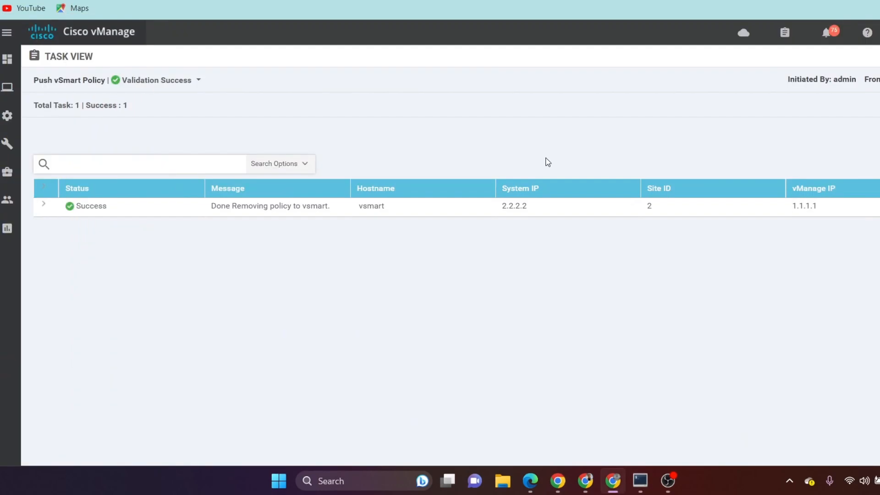
pyautogui.moveTo(8, 116)
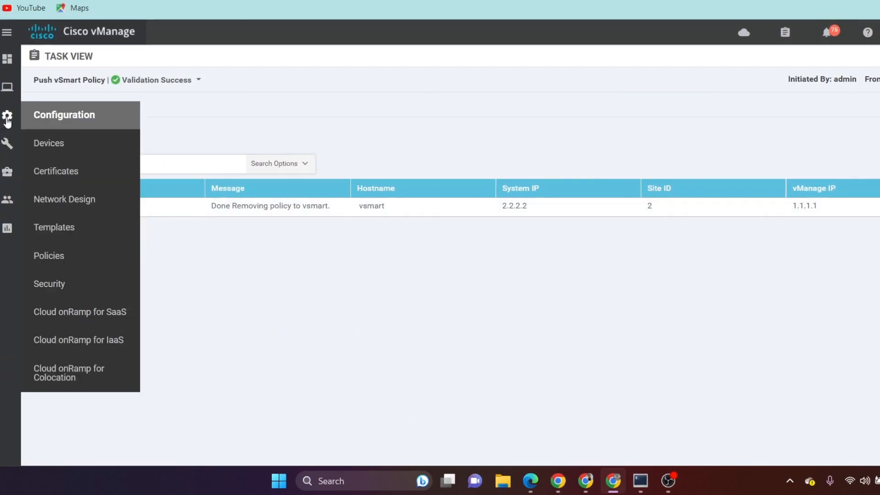
pyautogui.click(62, 257)
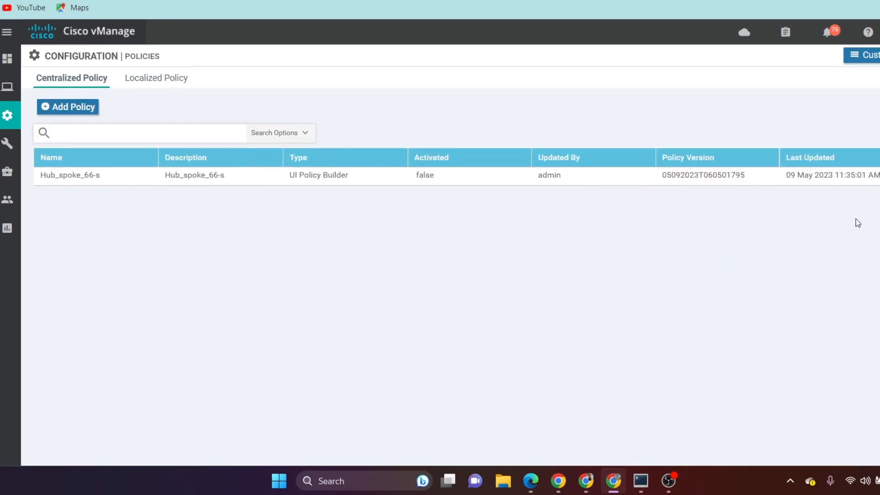
pyautogui.click(871, 175)
pyautogui.click(875, 275)
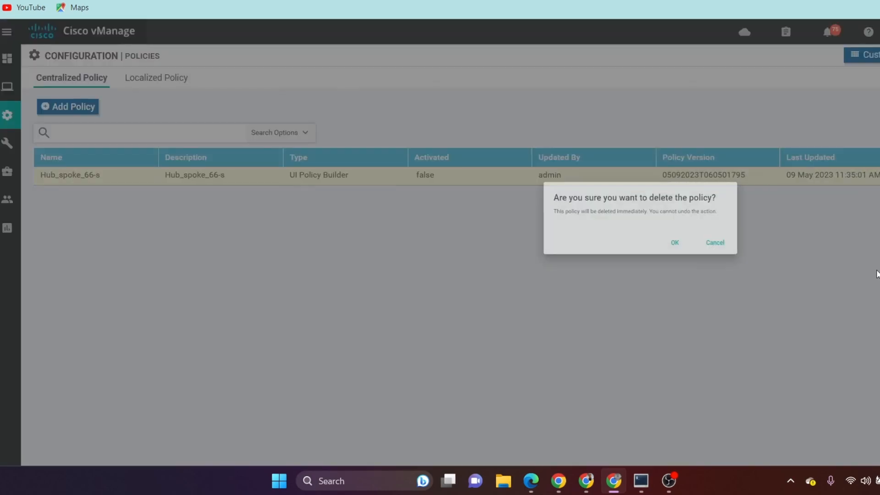
pyautogui.click(528, 277)
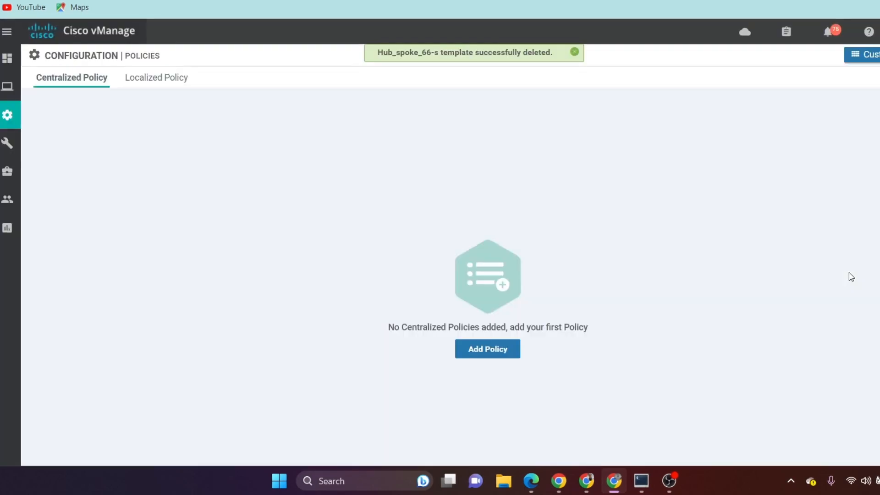
# Step: Start a new centralized policy, skip the groups of interest and add a Custom Control (Route & TLOC) topology
pyautogui.click(493, 352)
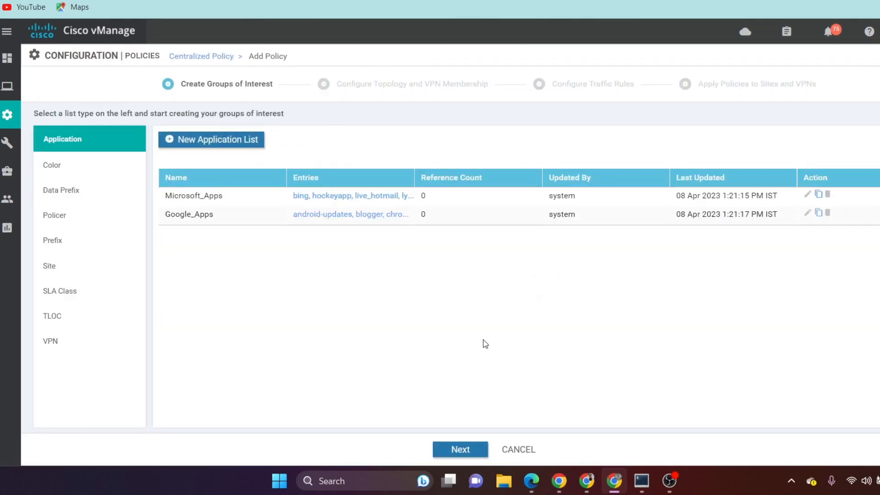
pyautogui.click(465, 450)
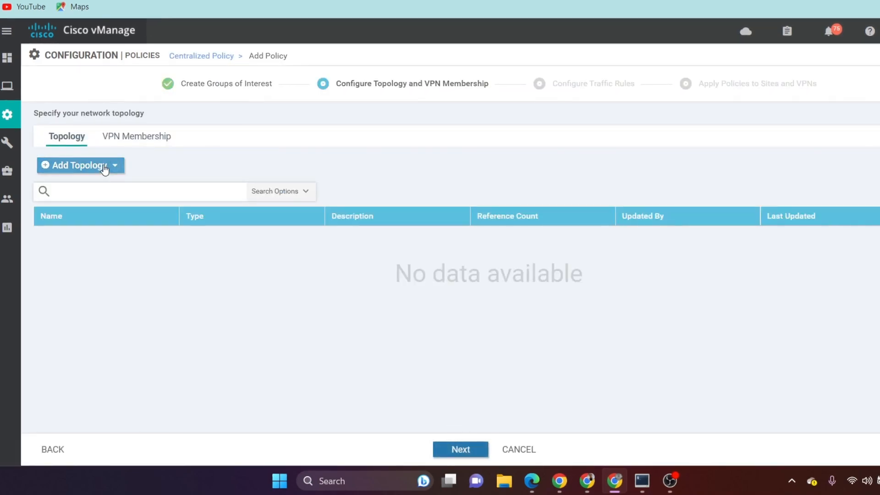
pyautogui.click(101, 166)
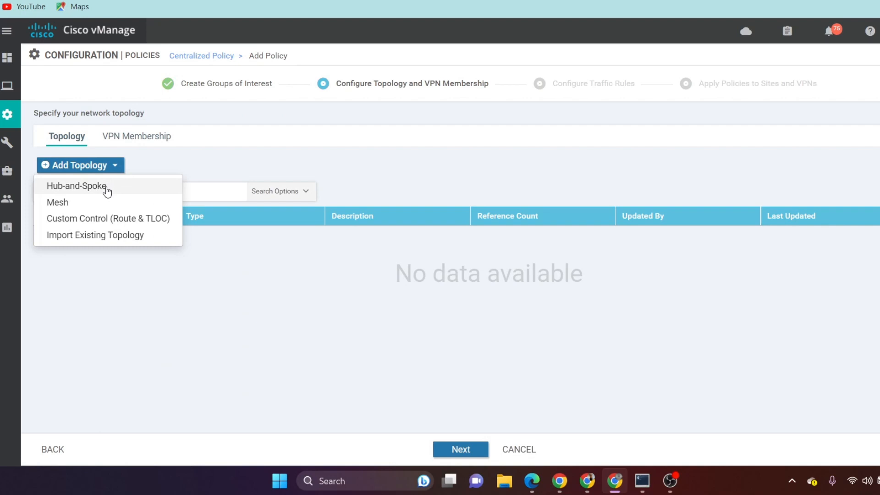
pyautogui.click(134, 219)
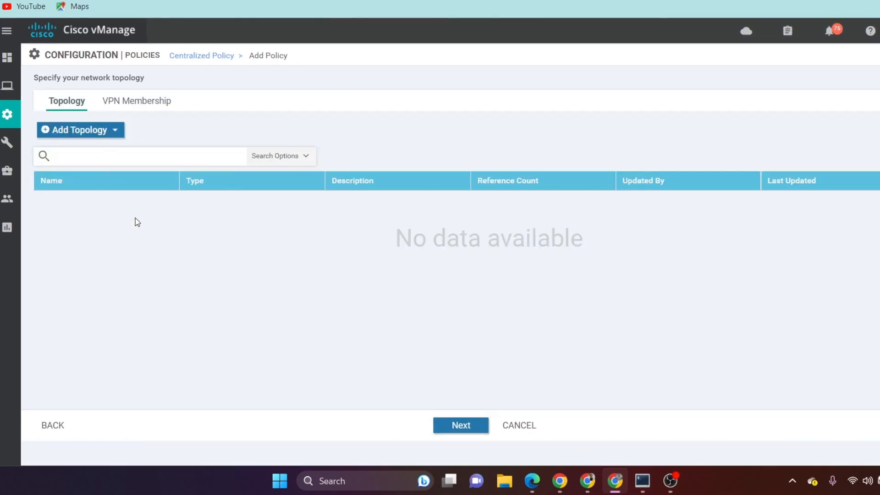
# Step: Enter Custom_hub_tloc as both the name and the description of the custom control policy
pyautogui.click(181, 89)
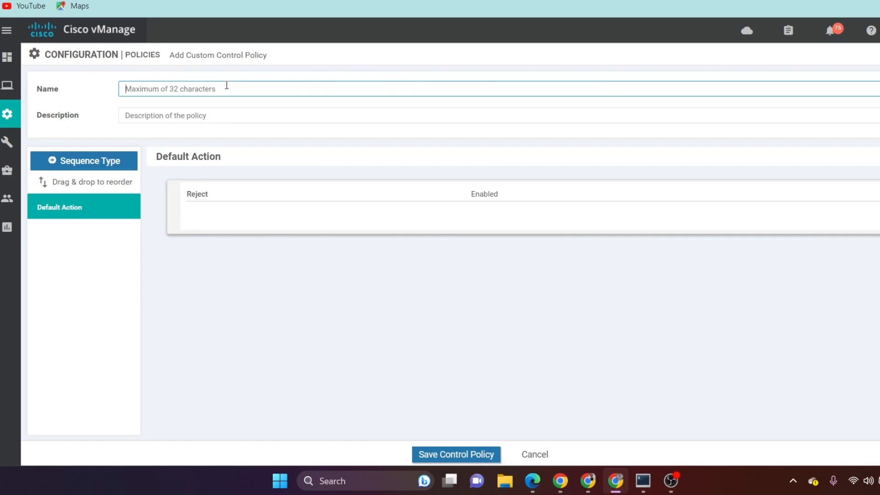
pyautogui.write('Customer')
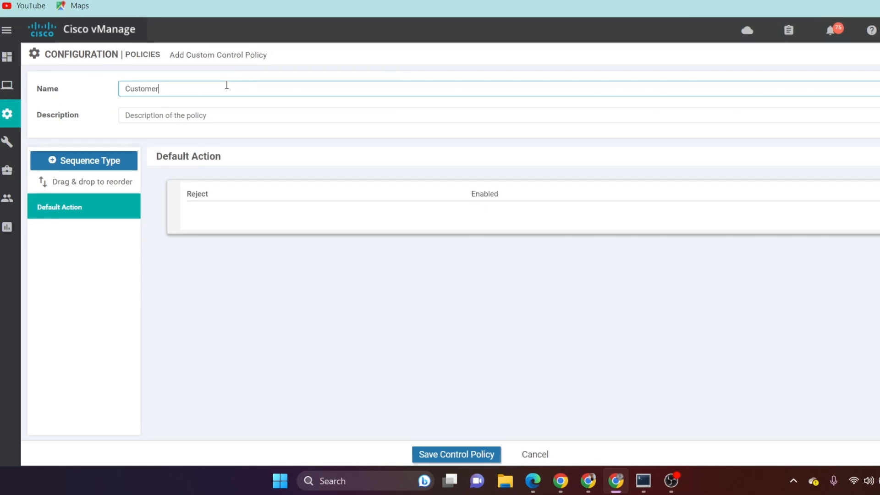
pyautogui.write('_hub_tloc')
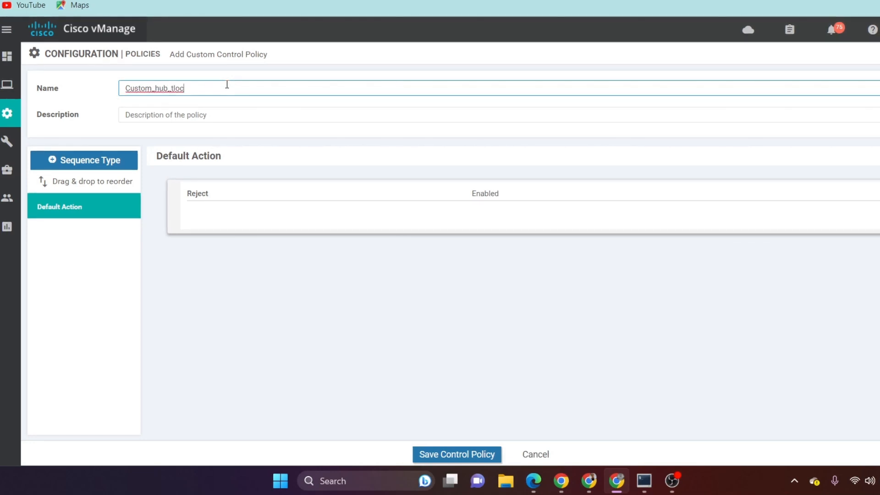
pyautogui.moveTo(226, 86); pyautogui.dragTo(124, 86)
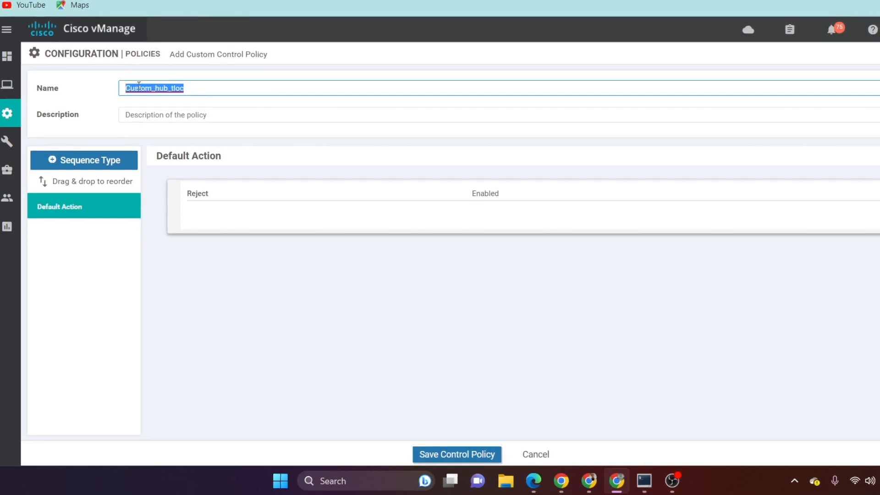
pyautogui.rightClick(149, 85)
pyautogui.click(173, 165)
pyautogui.click(180, 120)
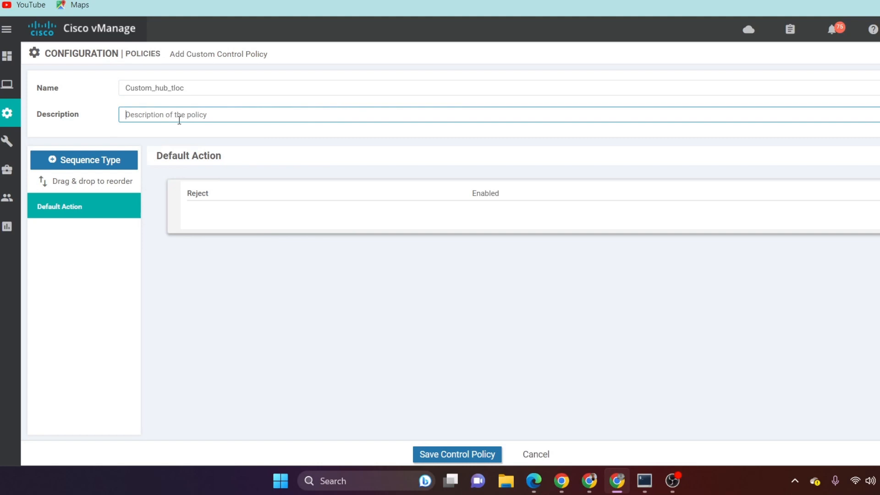
pyautogui.hotkey('ctrl', 'v')
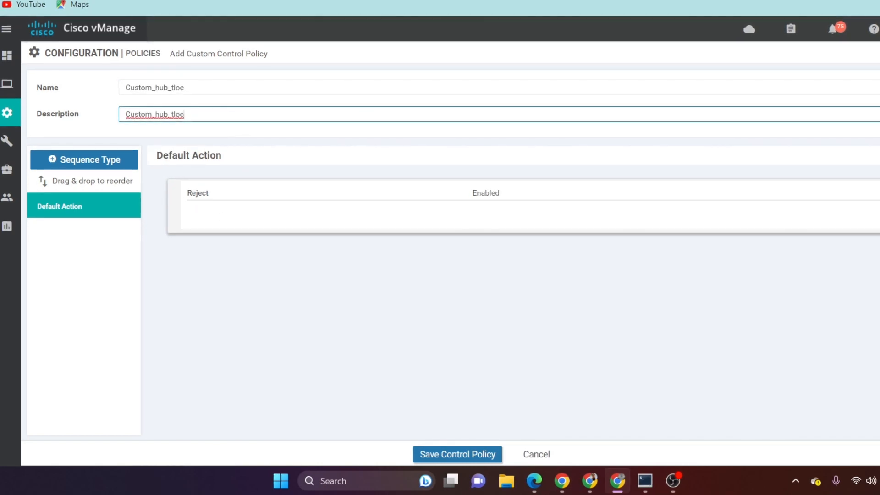
# Step: Change the control policy's default action to Accept and save it
pyautogui.click(879, 194)
pyautogui.click(532, 204)
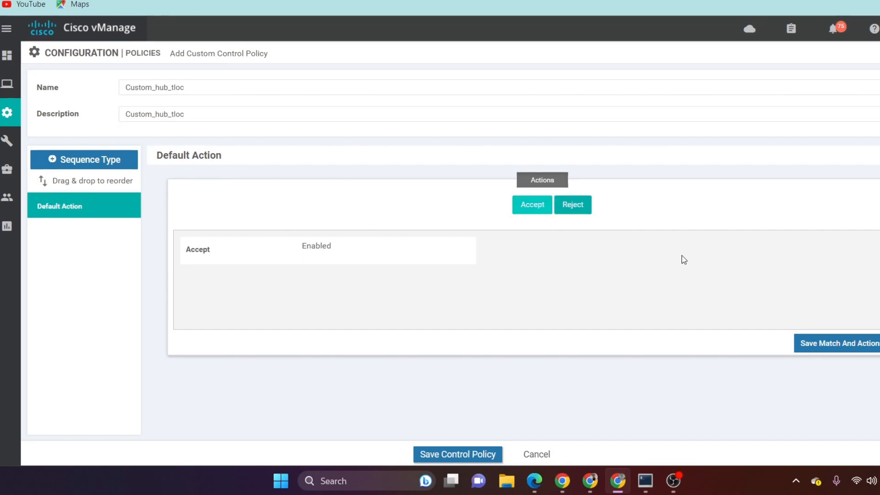
pyautogui.click(797, 342)
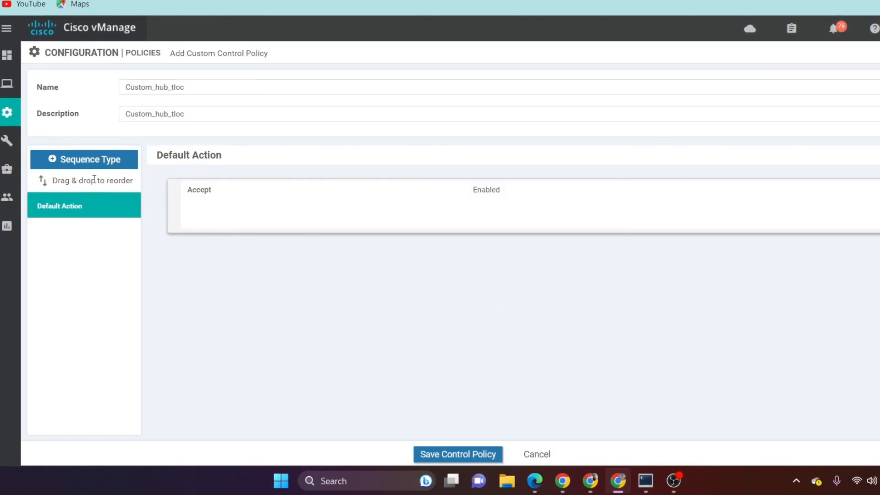
# Step: Add a Route sequence to the custom control policy and start a new sequence rule in it
pyautogui.click(106, 164)
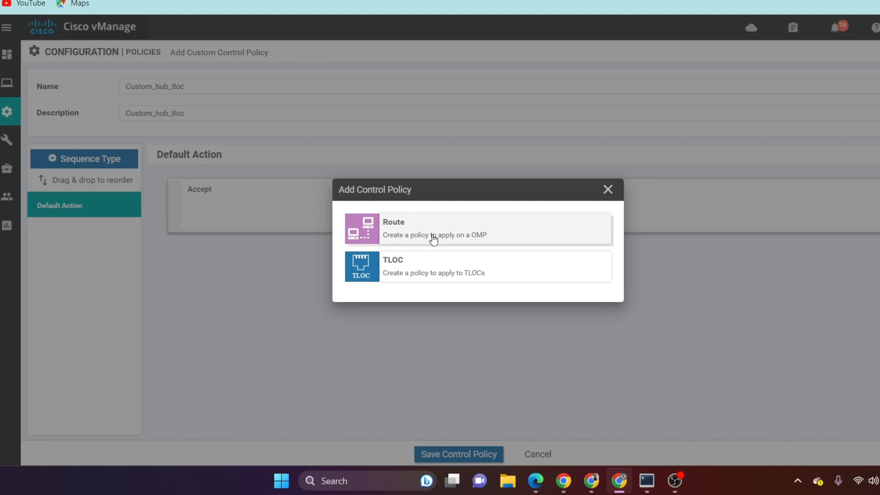
pyautogui.click(433, 239)
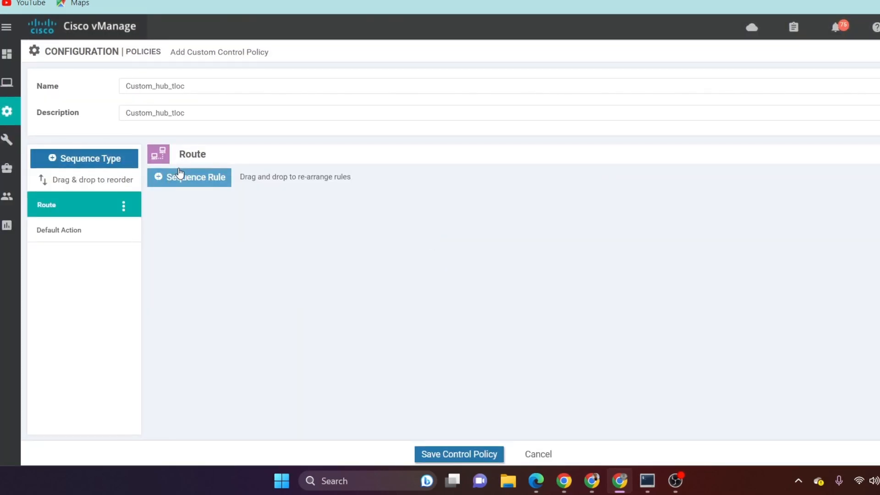
pyautogui.click(191, 181)
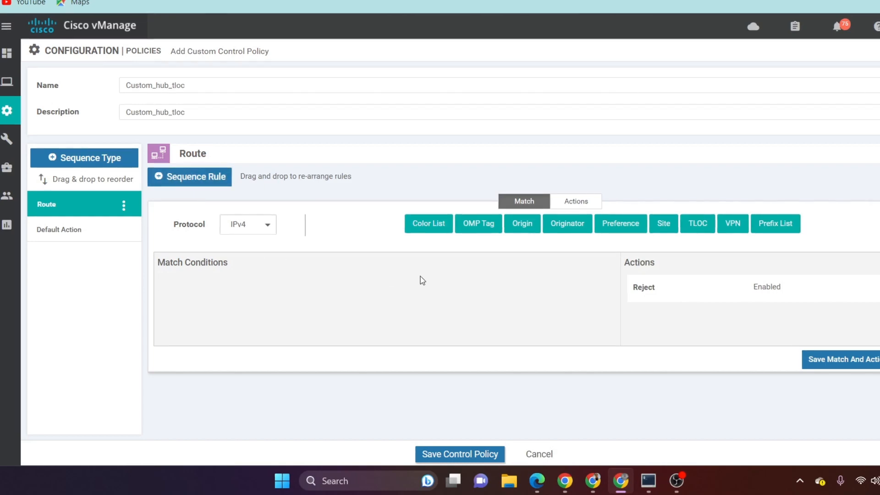
# Step: Set the route rule's match conditions to the site list Spokes and the VPN list vpn2000
pyautogui.click(665, 223)
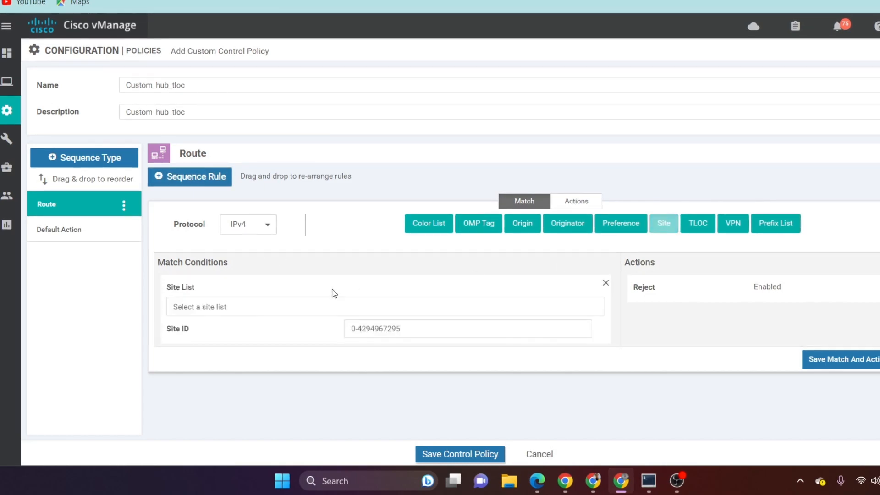
pyautogui.click(274, 306)
pyautogui.click(203, 373)
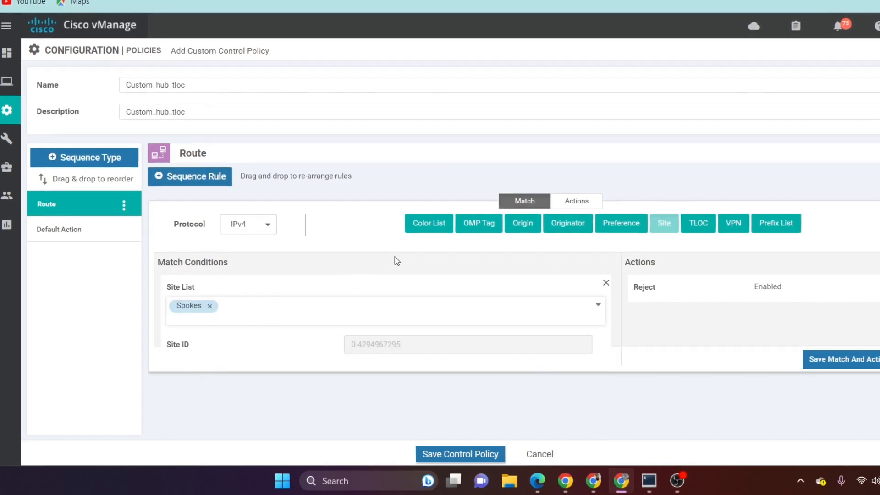
pyautogui.click(733, 223)
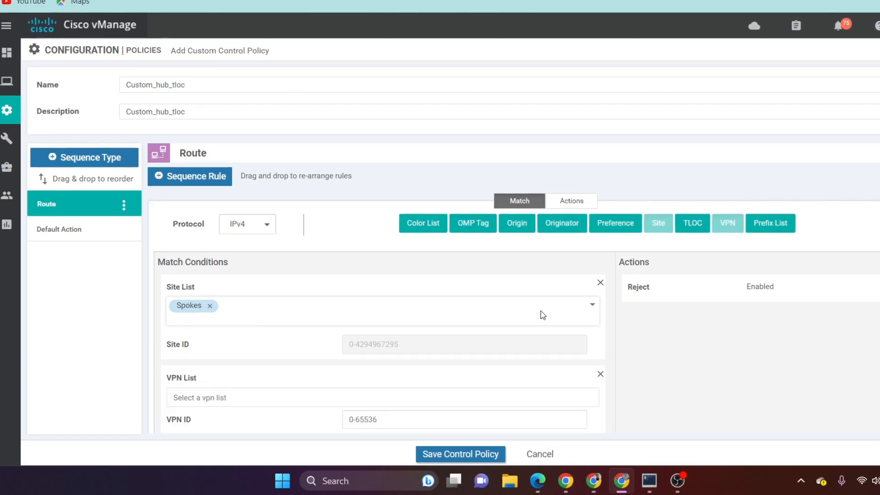
pyautogui.click(230, 399)
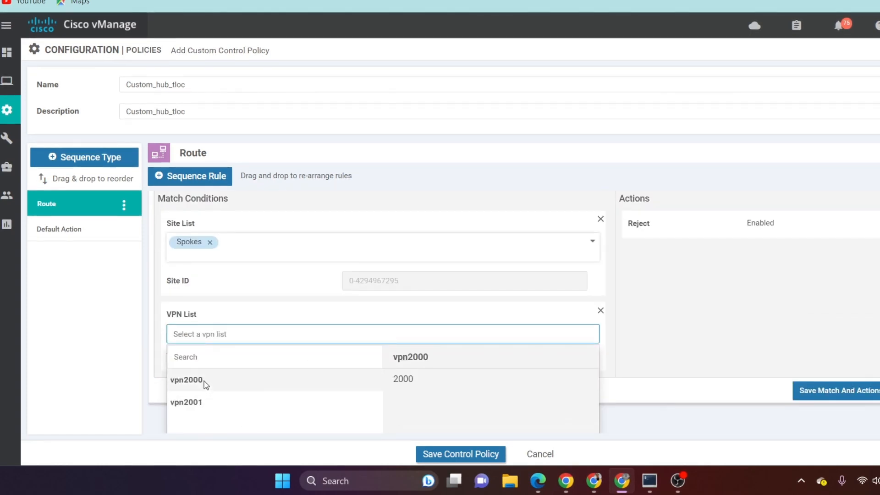
pyautogui.click(204, 384)
pyautogui.scroll(2, 644, 303)
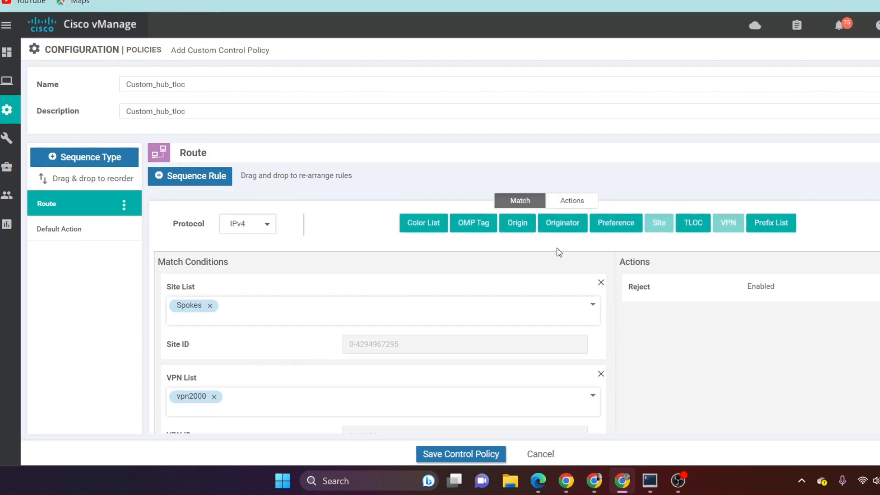
# Step: Set the rule's action to Accept with the TLOC list Hub_tloc and save the match and actions
pyautogui.click(578, 202)
pyautogui.click(313, 224)
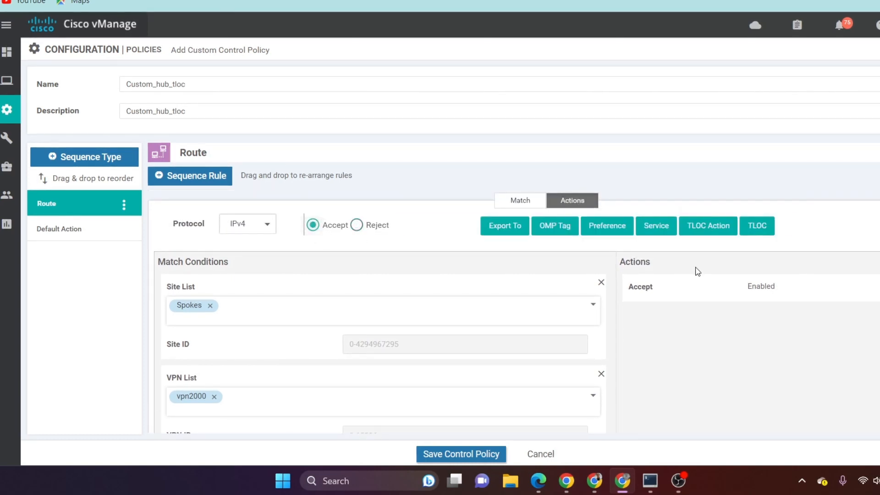
pyautogui.click(756, 225)
pyautogui.click(786, 343)
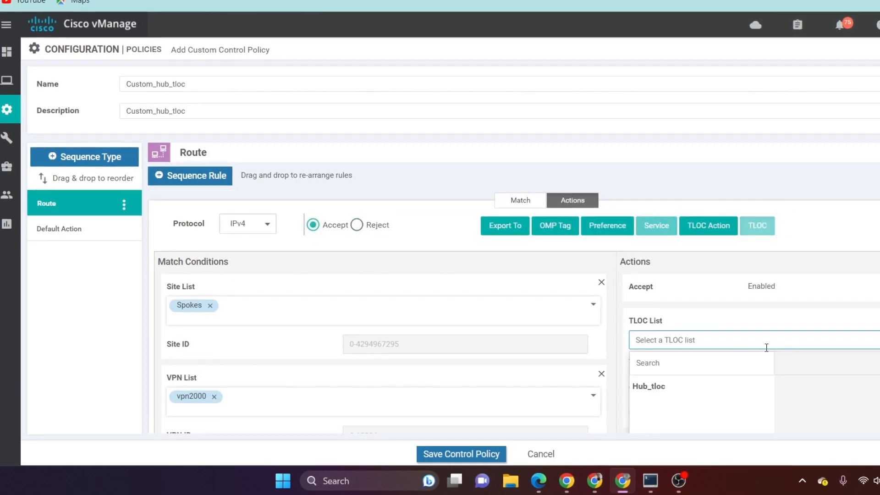
pyautogui.click(675, 393)
pyautogui.scroll(-2, 845, 288)
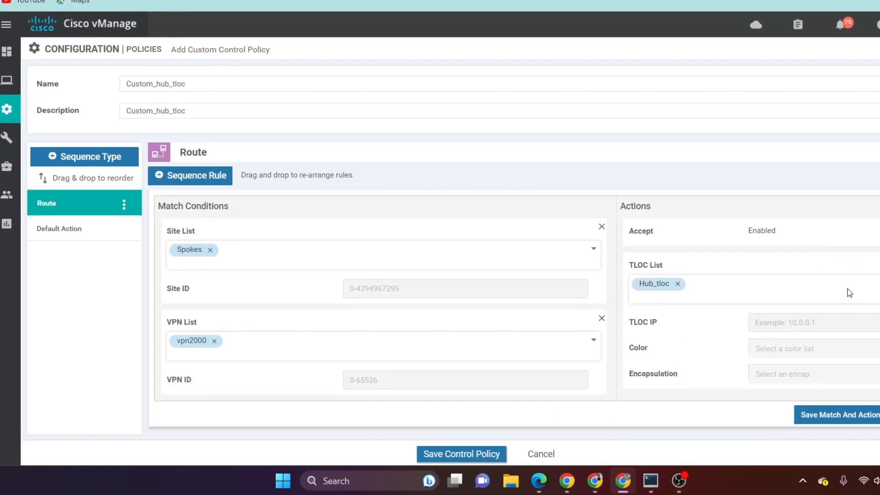
pyautogui.click(837, 414)
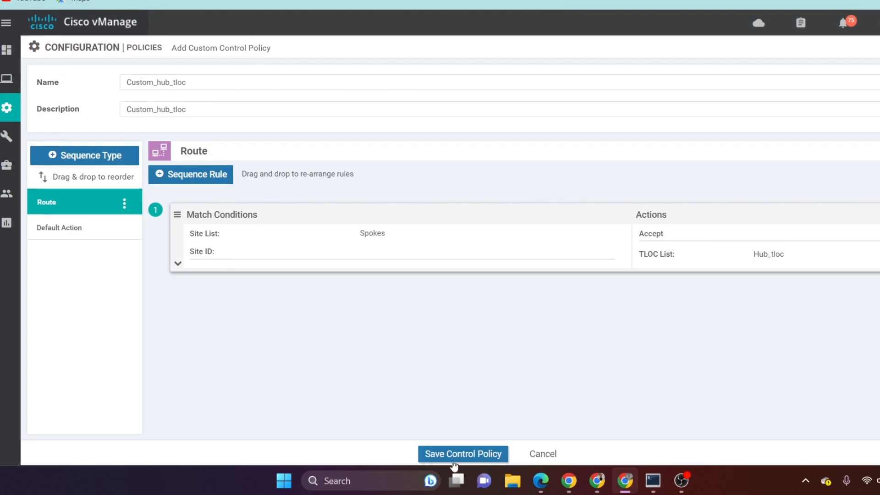
# Step: Save the control policy and continue past the traffic rules to applying policies to sites and VPNs
pyautogui.click(463, 452)
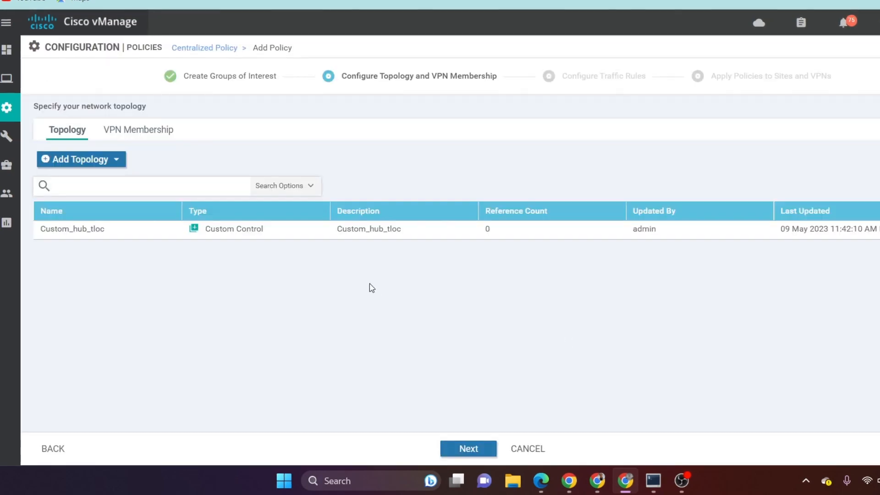
pyautogui.click(470, 449)
pyautogui.click(481, 451)
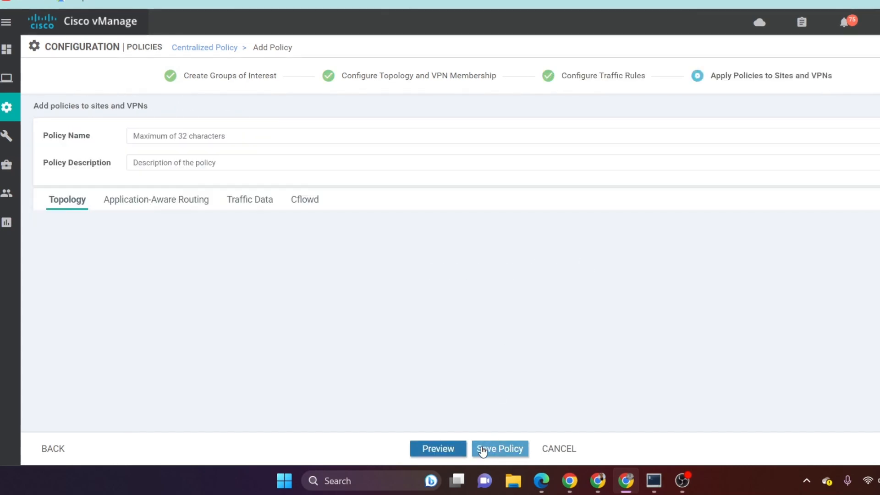
# Step: Enter hub_spoke_custom-new as both the name and the description of the centralized policy
pyautogui.click(320, 135)
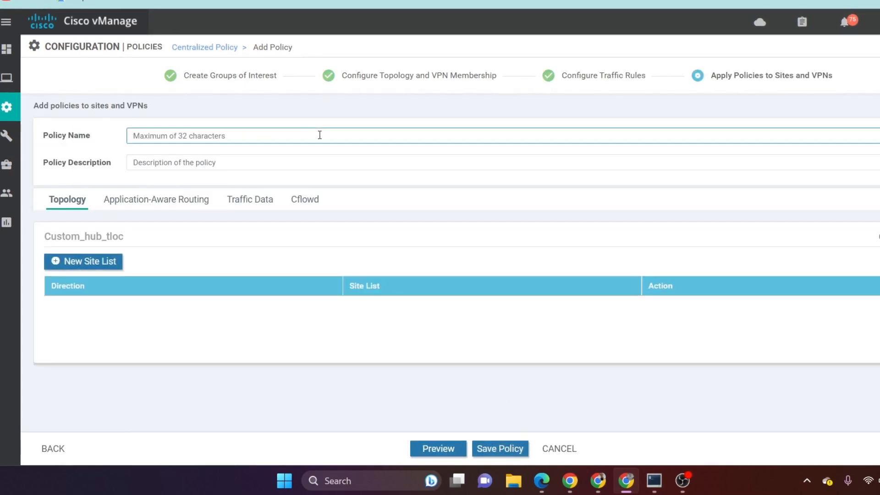
pyautogui.write('hub')
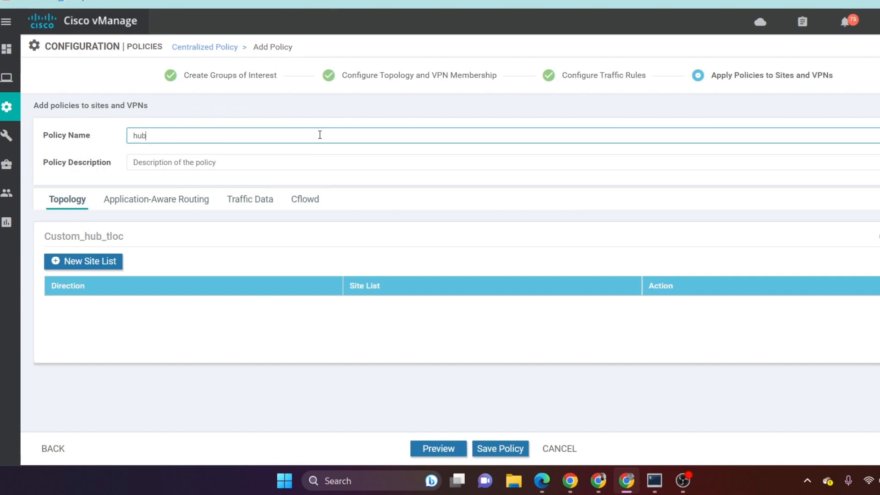
pyautogui.write('_spoke_custom-new')
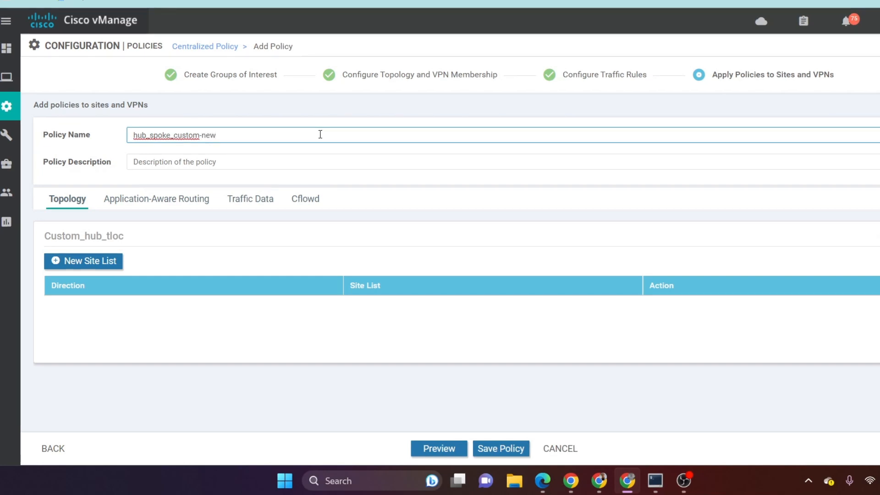
pyautogui.moveTo(320, 135); pyautogui.dragTo(7, 136)
pyautogui.rightClick(198, 136)
pyautogui.click(234, 187)
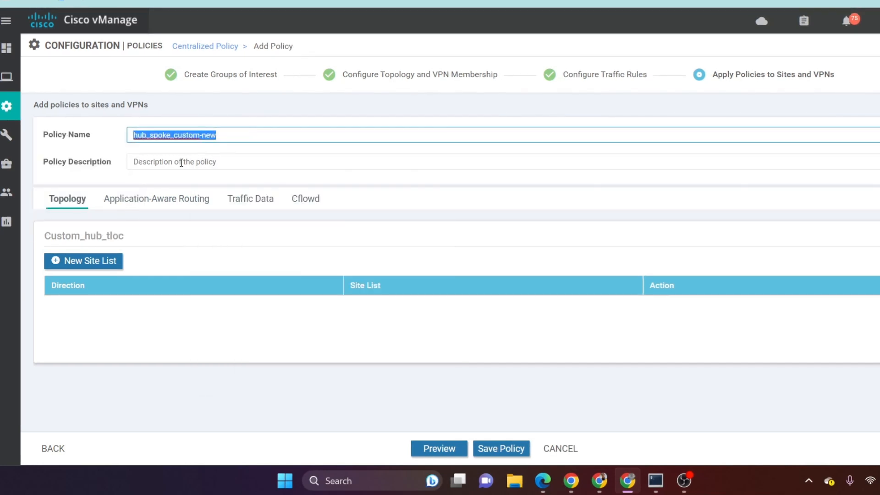
pyautogui.click(182, 162)
pyautogui.hotkey('ctrl', 'v')
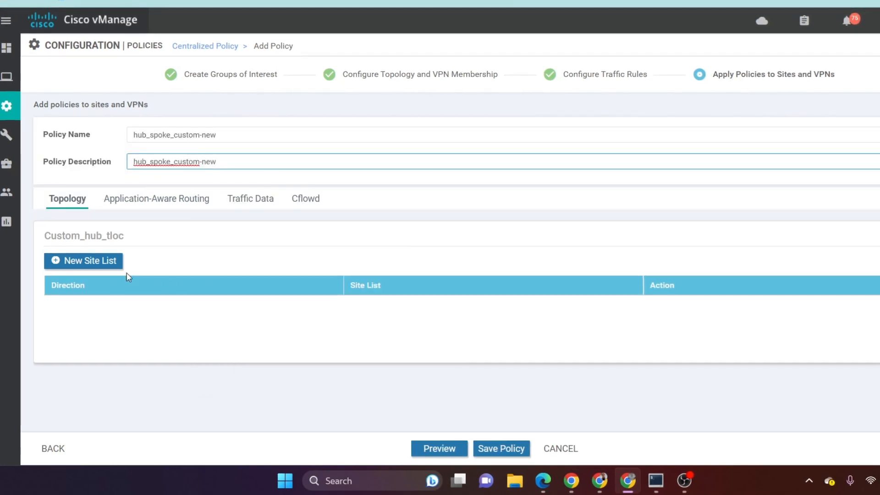
# Step: Apply the Custom_hub_tloc topology to the outbound site list Spokes and save the centralized policy
pyautogui.click(105, 261)
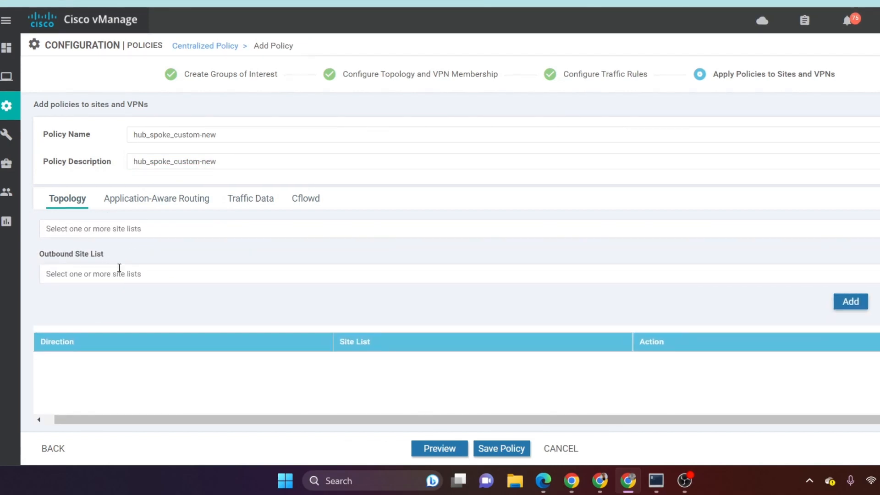
pyautogui.click(116, 273)
pyautogui.click(71, 343)
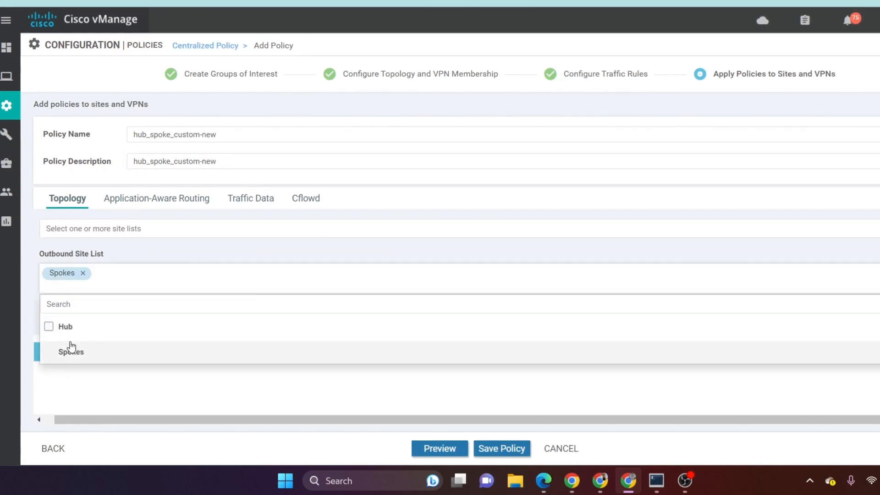
pyautogui.click(358, 249)
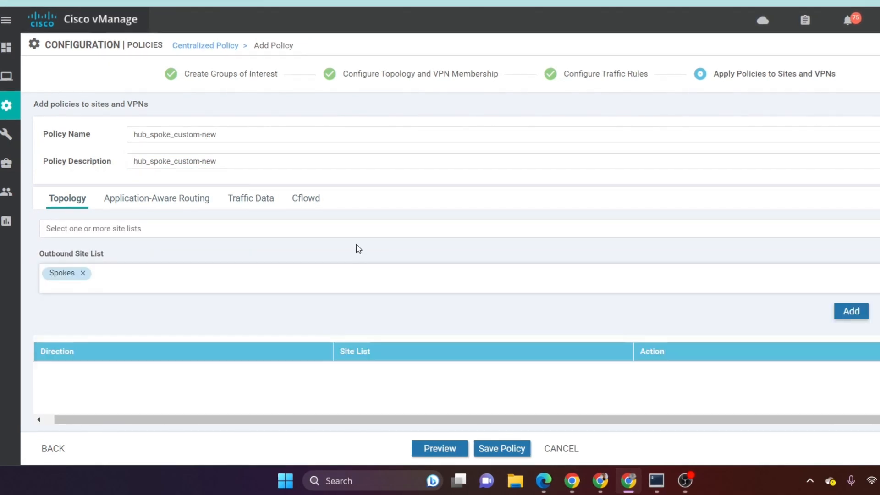
pyautogui.click(852, 313)
pyautogui.click(519, 446)
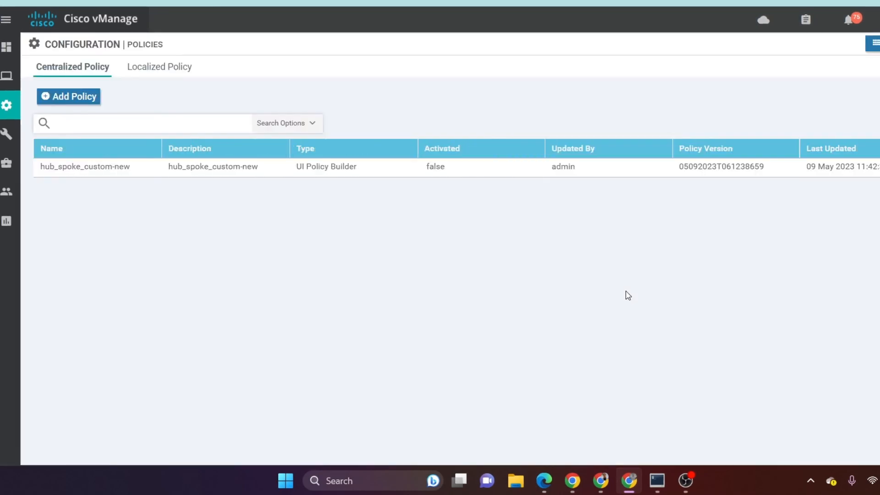
# Step: Preview the hub_spoke_custom-new configuration, review its route match, default action, site, TLOC, VPN and prefix lists, and close the preview
pyautogui.click(879, 167)
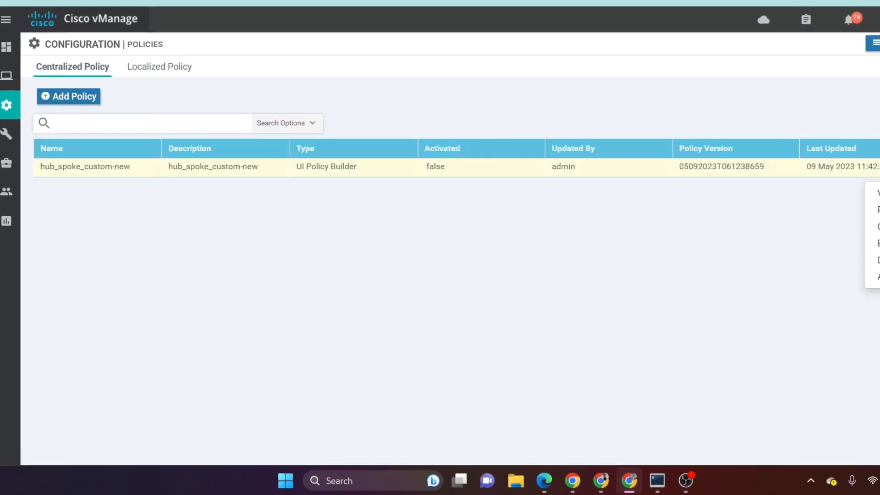
pyautogui.click(874, 208)
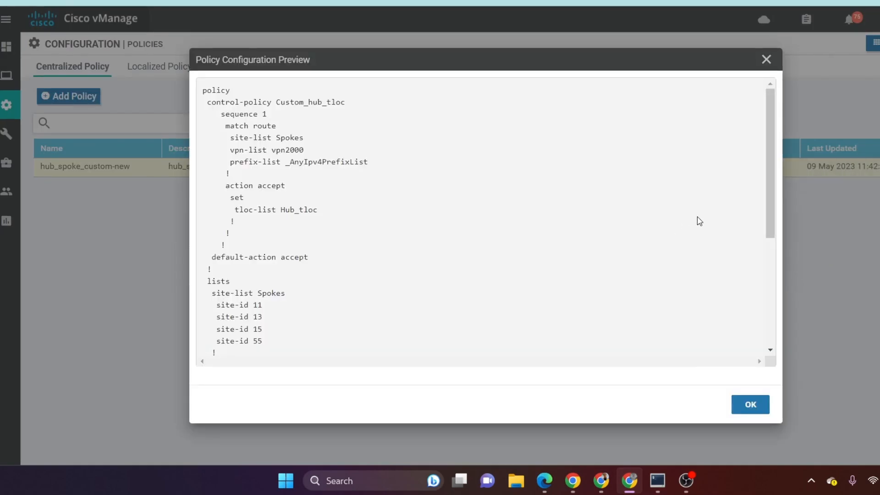
pyautogui.scroll(-5, 696, 221)
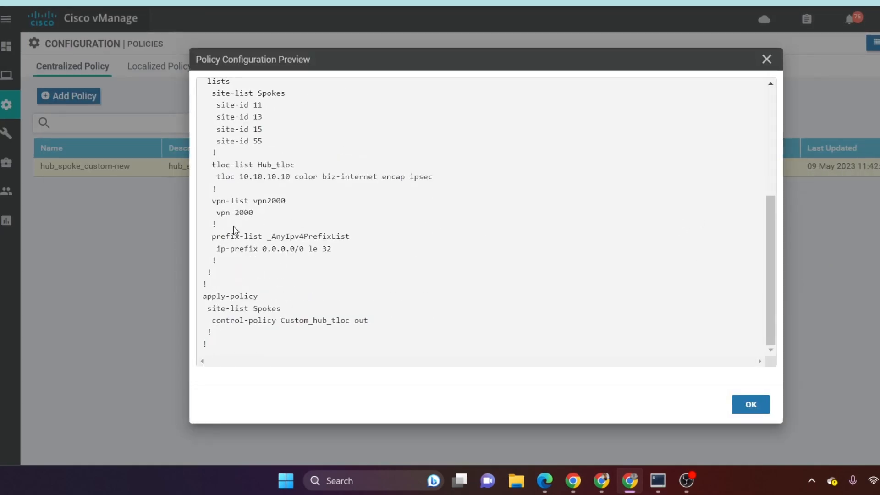
pyautogui.scroll(2, 265, 213)
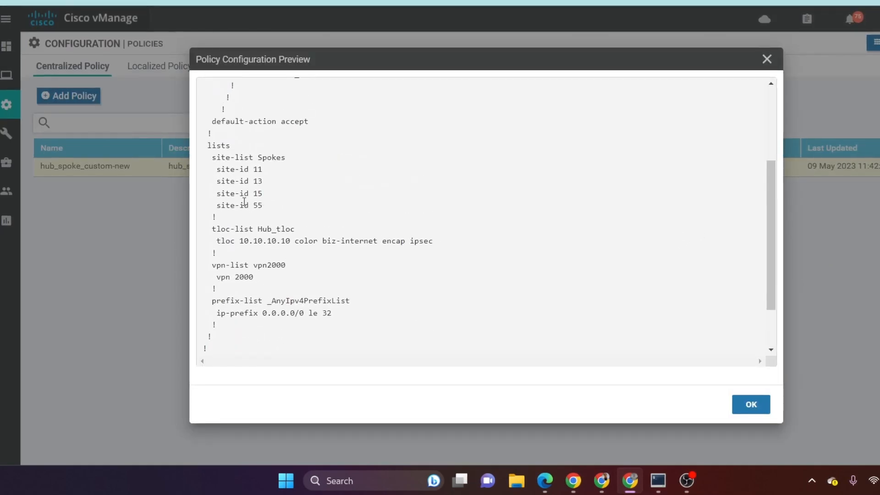
pyautogui.moveTo(240, 240); pyautogui.dragTo(290, 240)
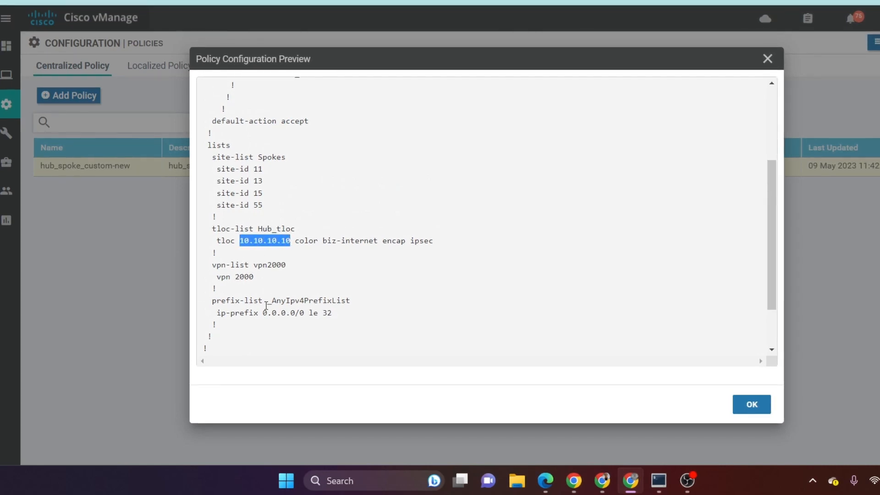
pyautogui.moveTo(330, 312); pyautogui.dragTo(213, 301)
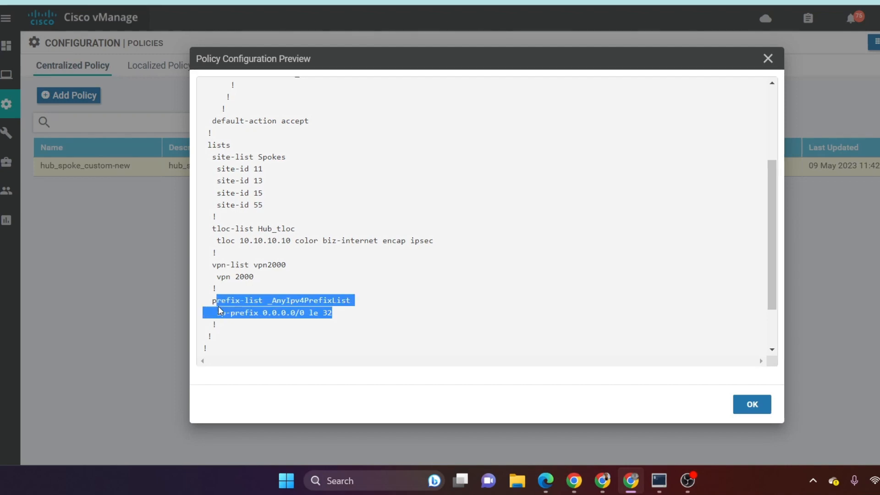
pyautogui.click(260, 299)
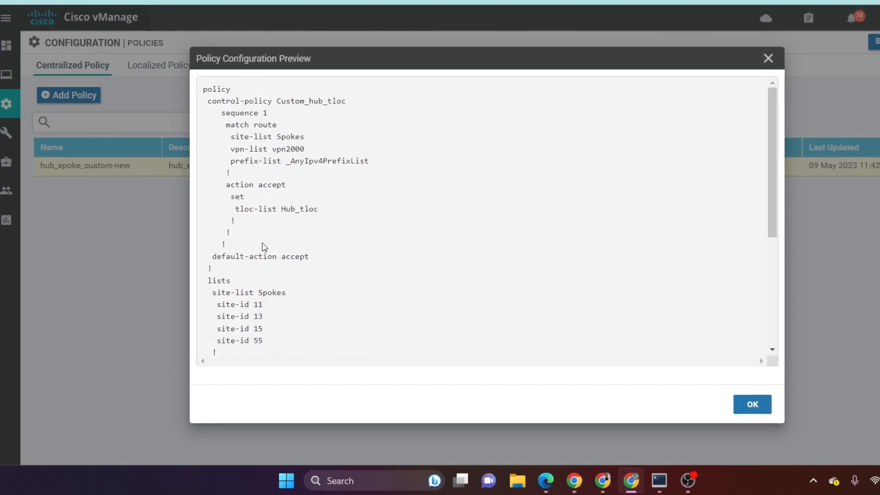
pyautogui.scroll(-5, 265, 243)
pyautogui.scroll(2, 247, 161)
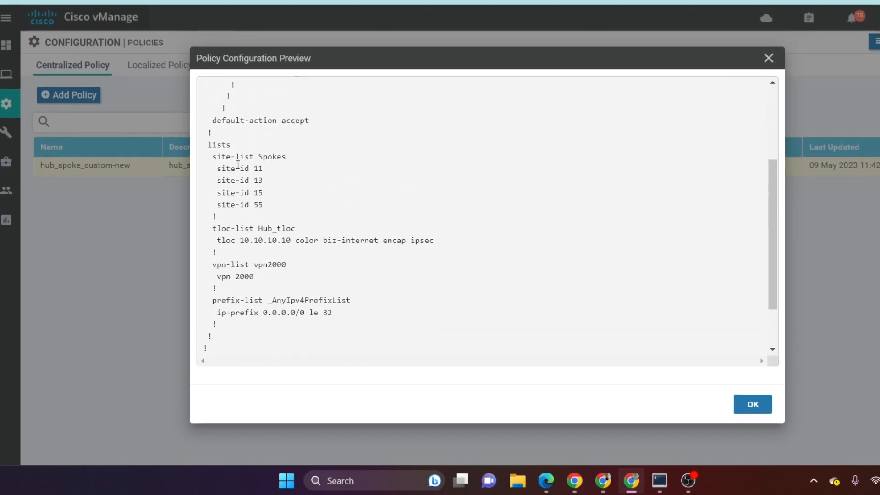
pyautogui.moveTo(238, 238); pyautogui.dragTo(310, 240)
pyautogui.click(319, 260)
pyautogui.click(753, 403)
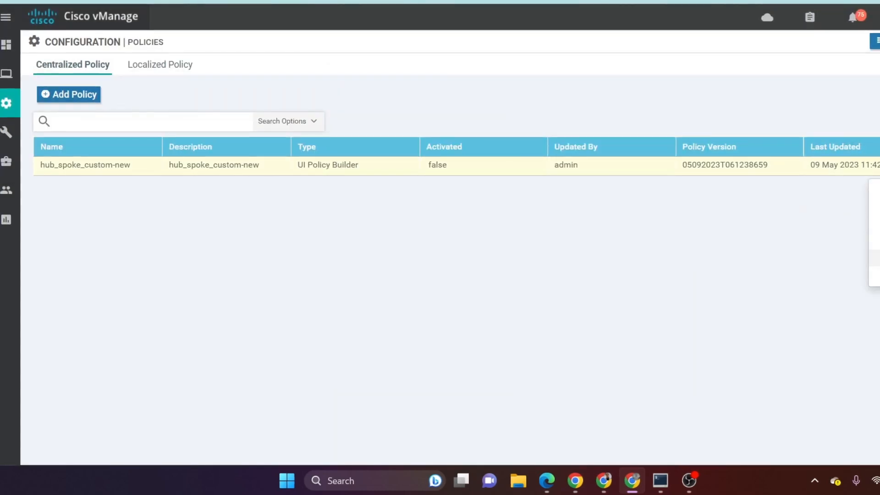
# Step: Activate the hub_spoke_custom-new policy and switch to the terminal, going to the latest prompt of the edge11 session
pyautogui.click(874, 275)
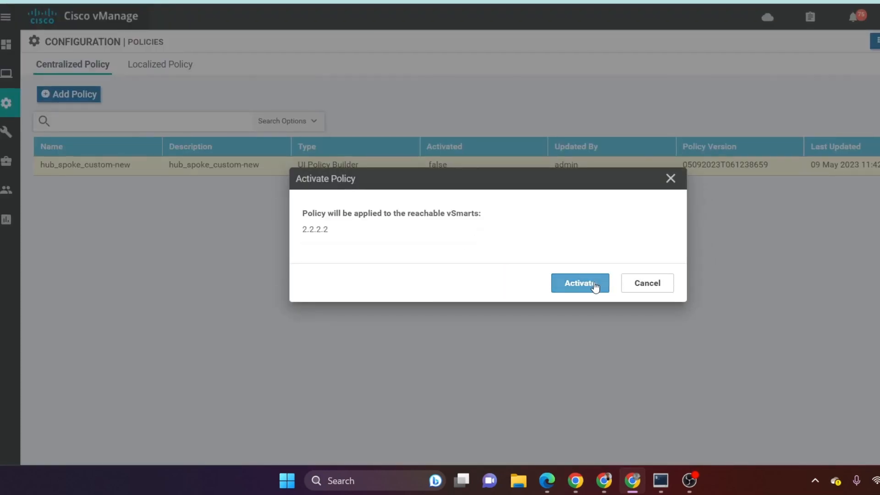
pyautogui.click(660, 480)
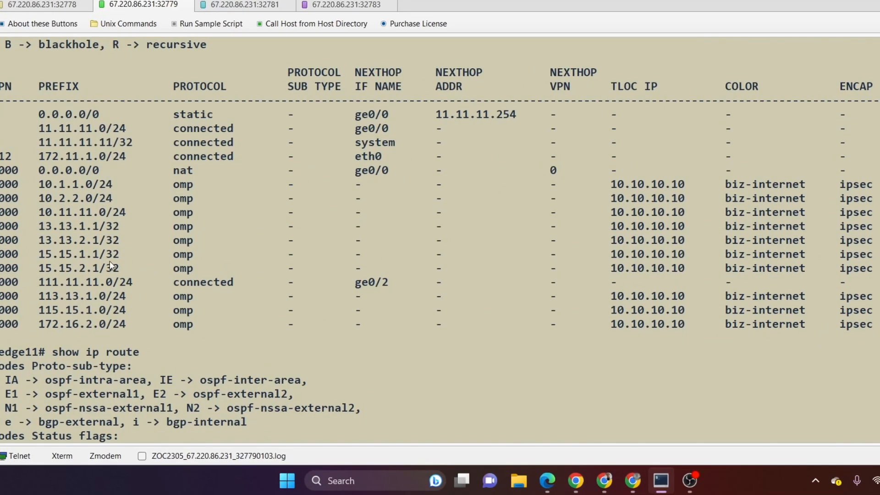
pyautogui.scroll(-14, 262, 260)
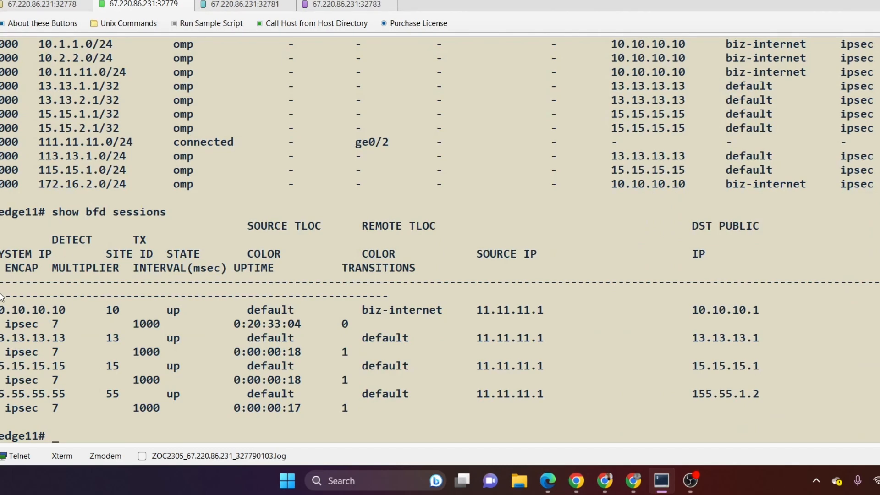
# Step: Inspect the BFD sessions listed on edge11, switch to Cisco vManage and confirm the pending activation of the hub_spoke_custom-new policy
pyautogui.moveTo(77, 404); pyautogui.dragTo(7, 297)
pyautogui.click(243, 332)
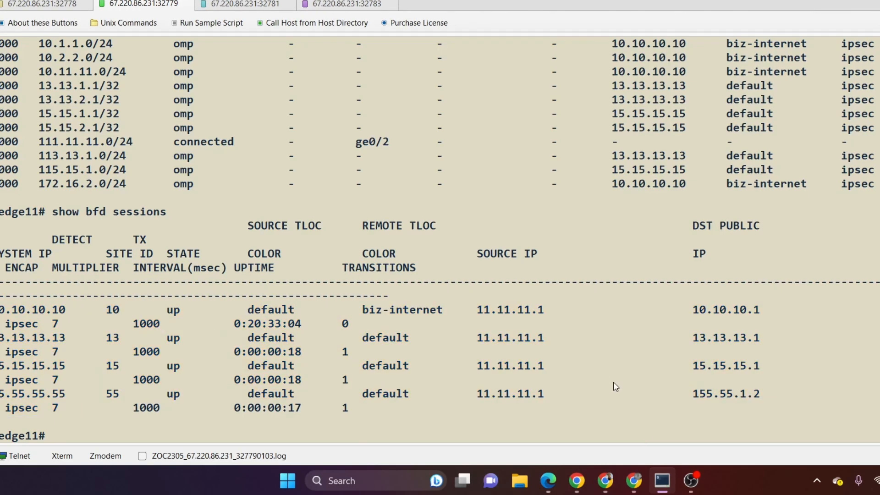
pyautogui.click(633, 481)
pyautogui.click(583, 287)
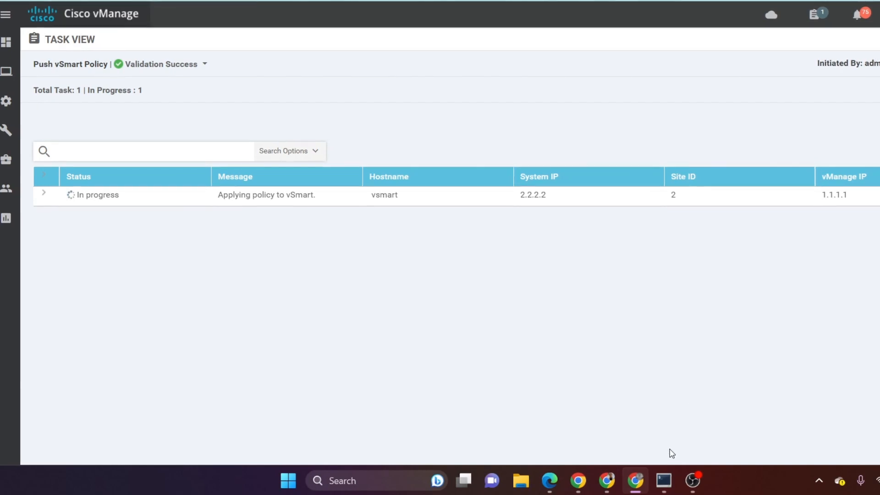
# Step: Switch to the edge11 terminal session after the policy push and run show bfd sessions
pyautogui.moveTo(667, 483)
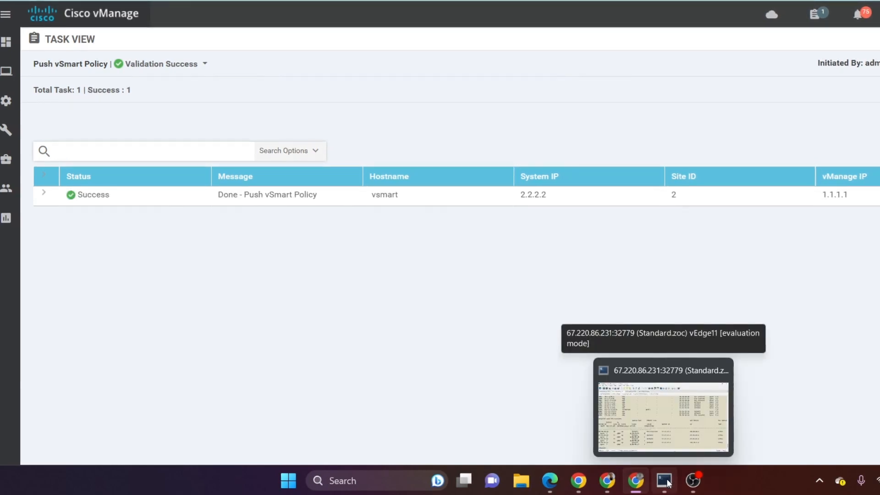
pyautogui.click(667, 483)
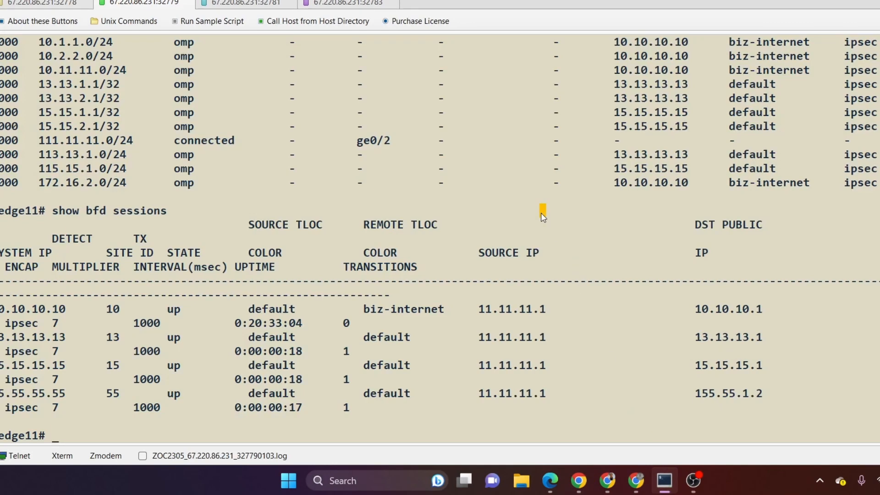
pyautogui.write('s')
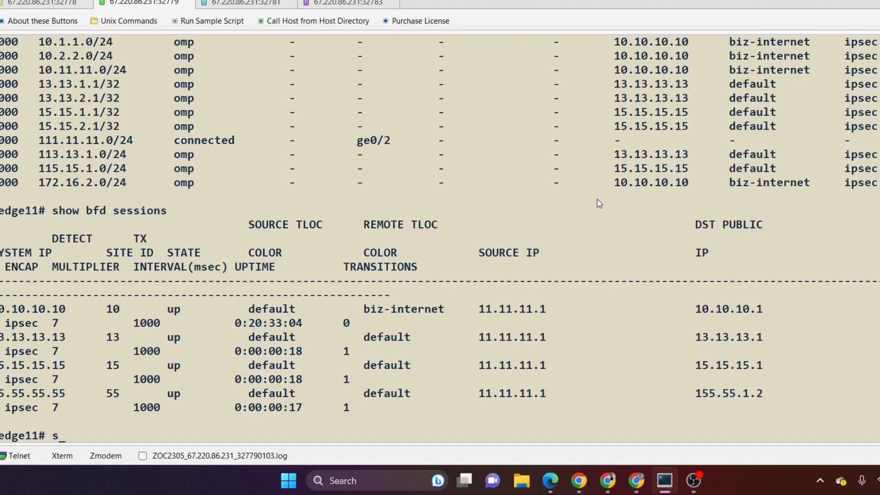
pyautogui.write('how bfd sessions')
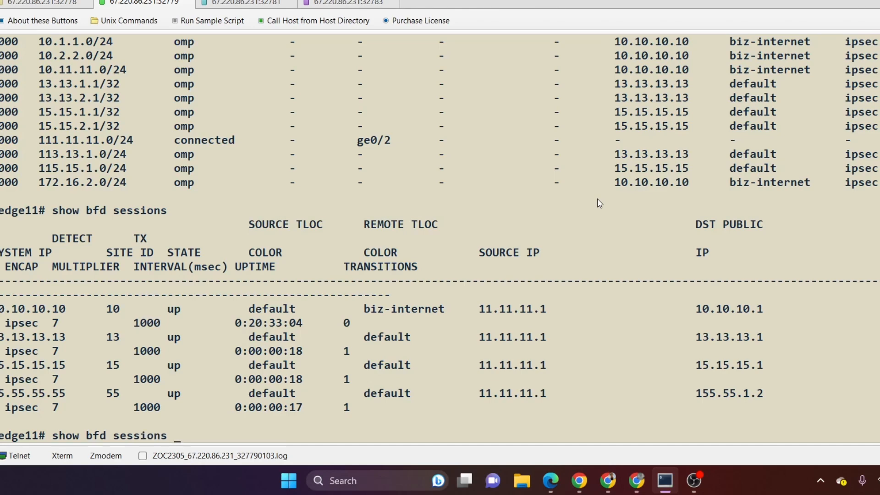
pyautogui.press('Return')
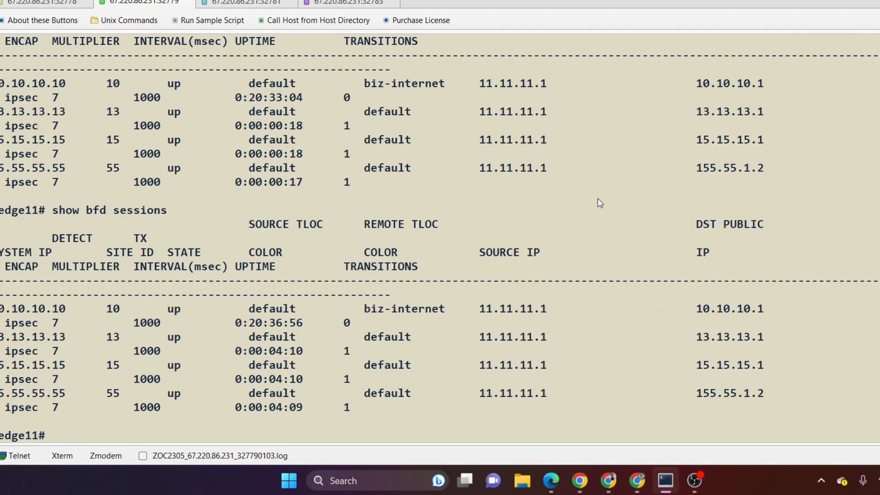
# Step: Run show ip route on edge11 and page to the end of the routing table to check the TLOC IPs
pyautogui.write('sho')
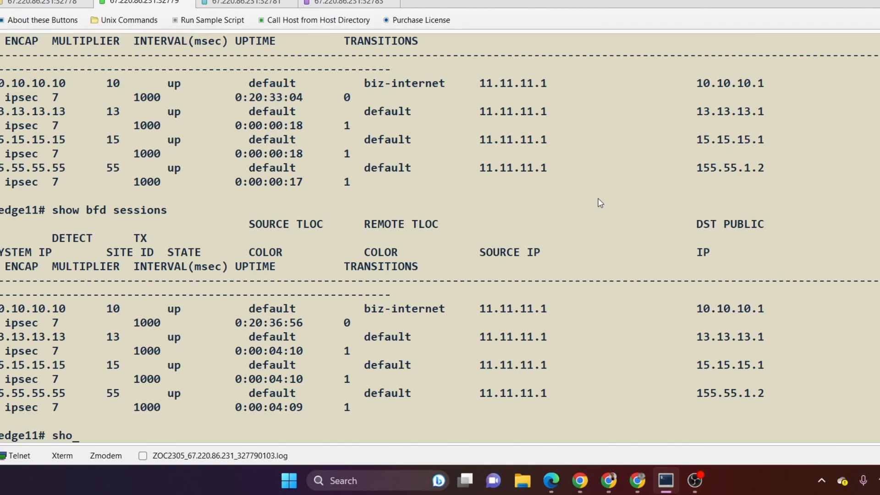
pyautogui.write('w ip route')
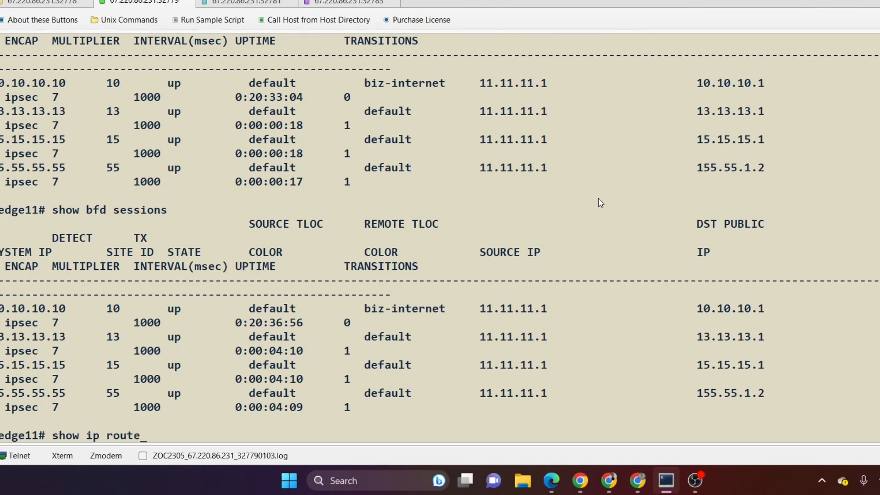
pyautogui.press('Return')
pyautogui.press('space')
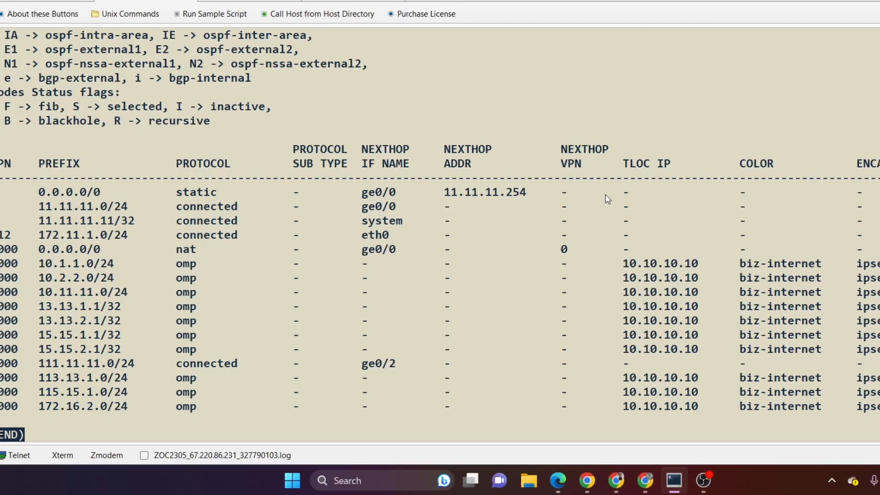
# Step: Leave the route listing and run show bfd sessions on edge11 again, removing the stray word ion from the command
pyautogui.write('qshow bfd')
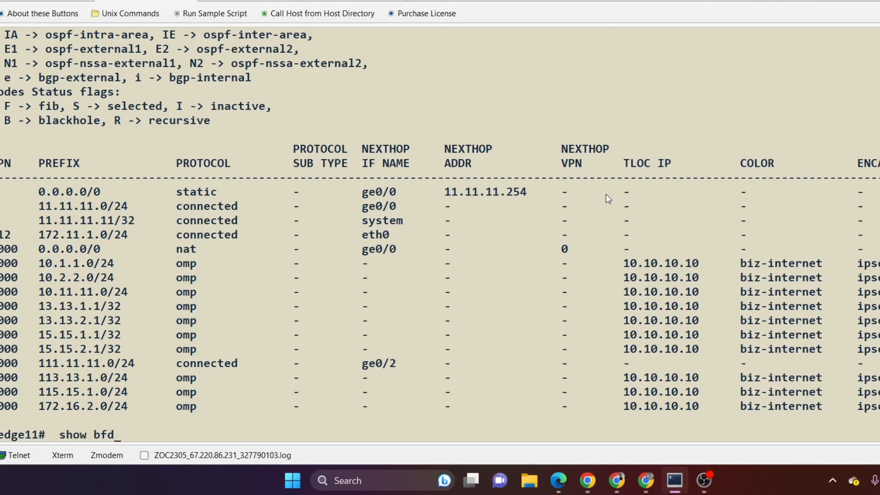
pyautogui.write(' sess')
pyautogui.press('Tab')
pyautogui.write('ion')
pyautogui.press('Return')
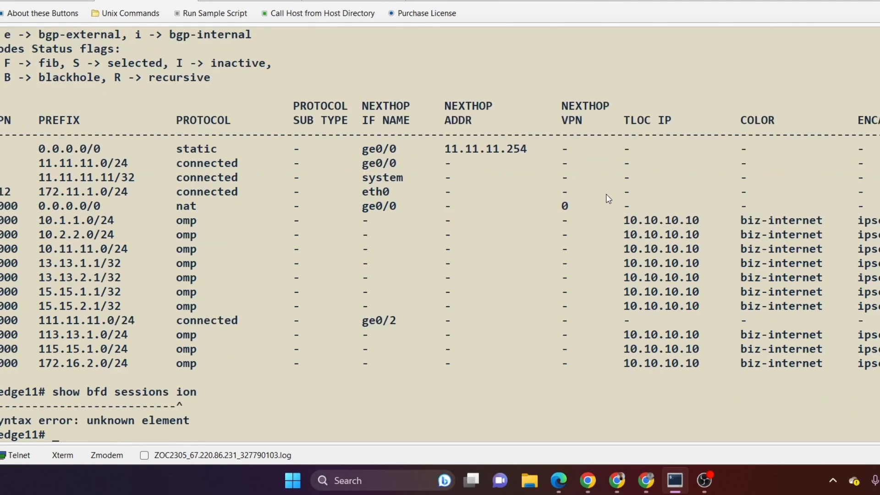
pyautogui.write('s')
pyautogui.press('Up')
pyautogui.press('BackSpace')
pyautogui.press('BackSpace')
pyautogui.press('BackSpace')
pyautogui.press('BackSpace')
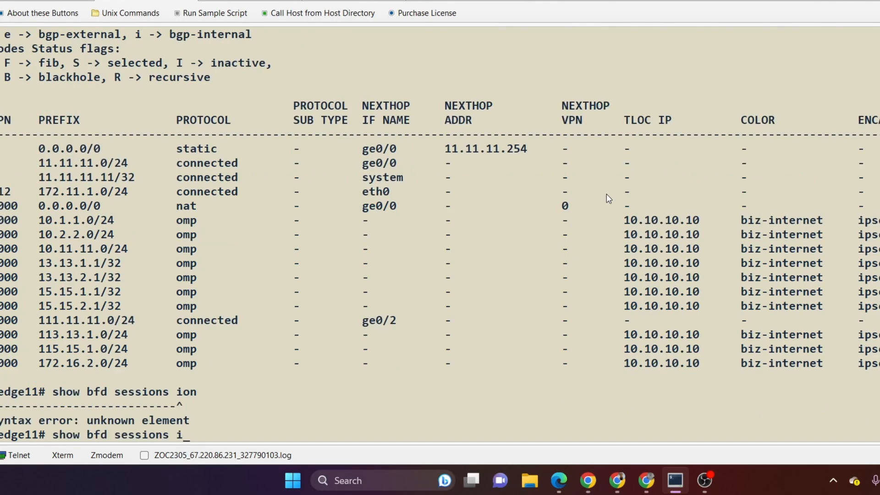
pyautogui.press('Return')
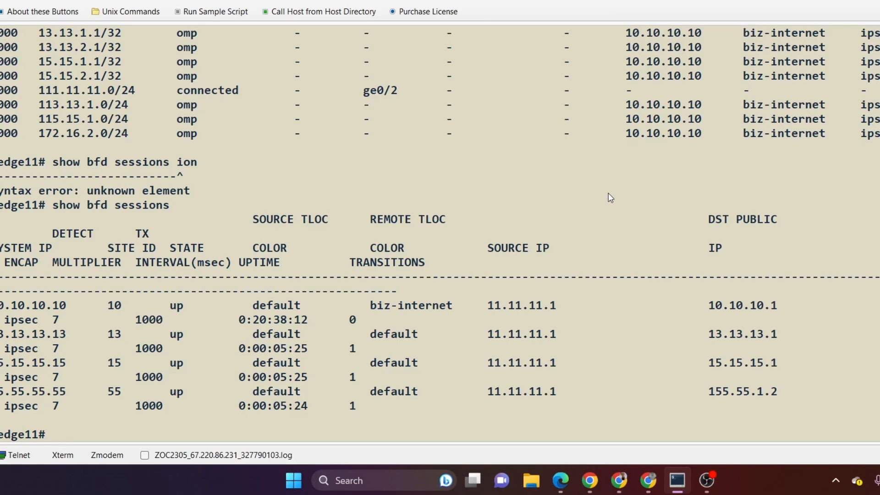
# Step: Switch to Cisco vManage, start a new centralized policy and open a blank Hub-and-Spoke topology form without configuring any groups of interest
pyautogui.click(658, 481)
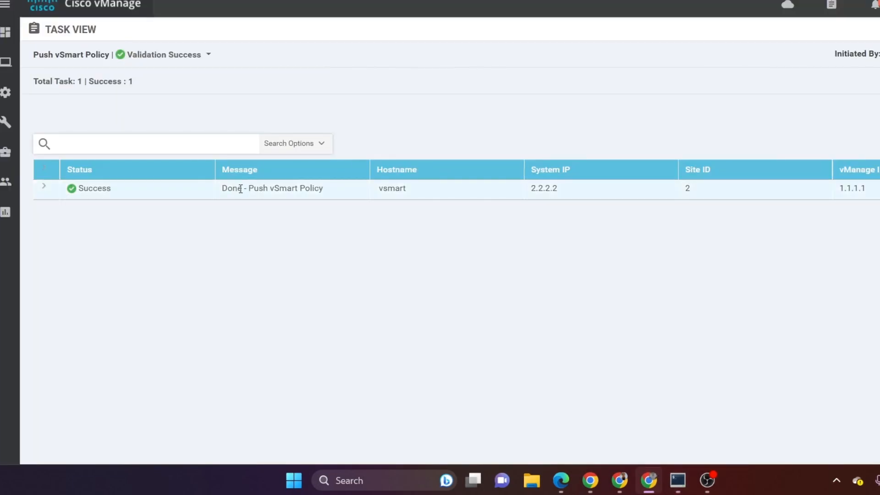
pyautogui.moveTo(11, 101)
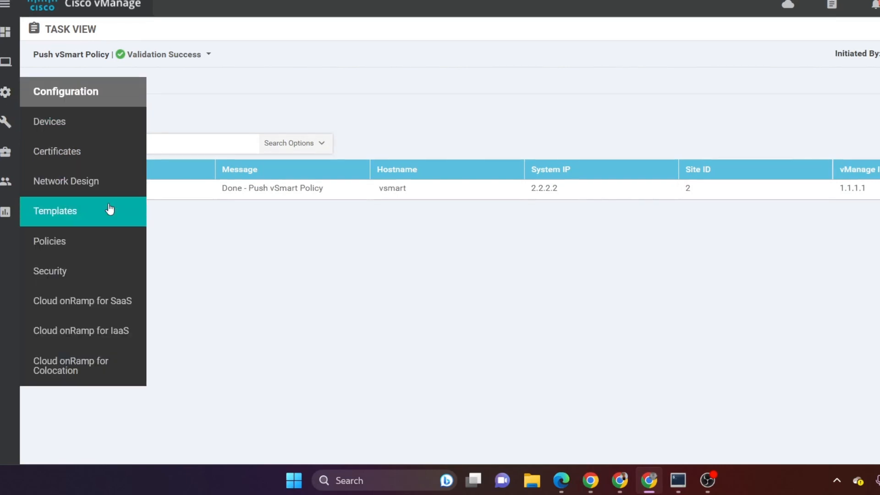
pyautogui.click(95, 241)
pyautogui.click(78, 84)
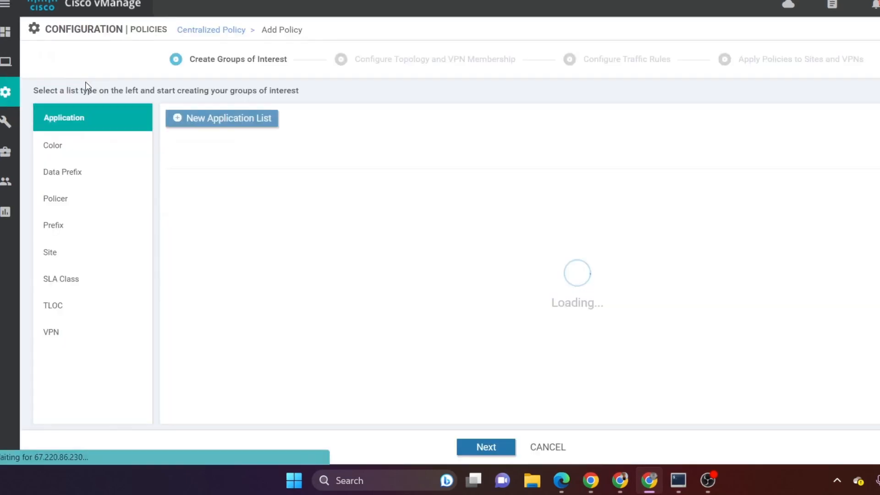
pyautogui.click(485, 446)
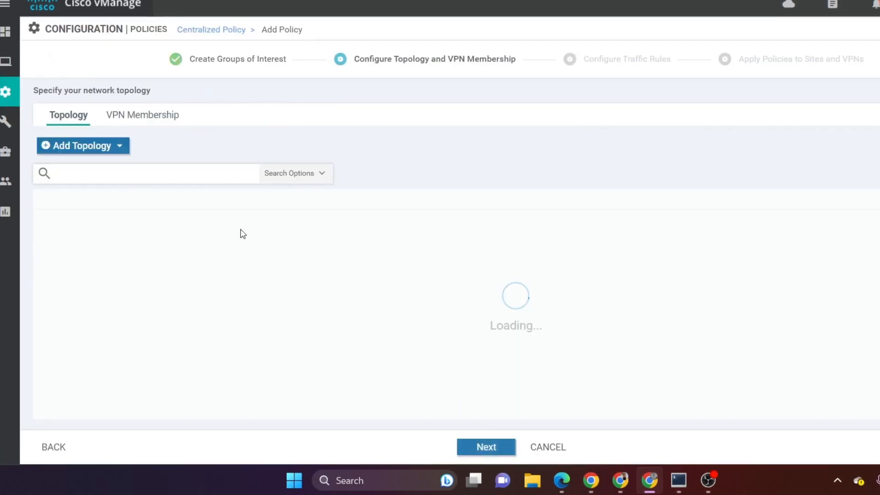
pyautogui.click(98, 150)
pyautogui.click(98, 168)
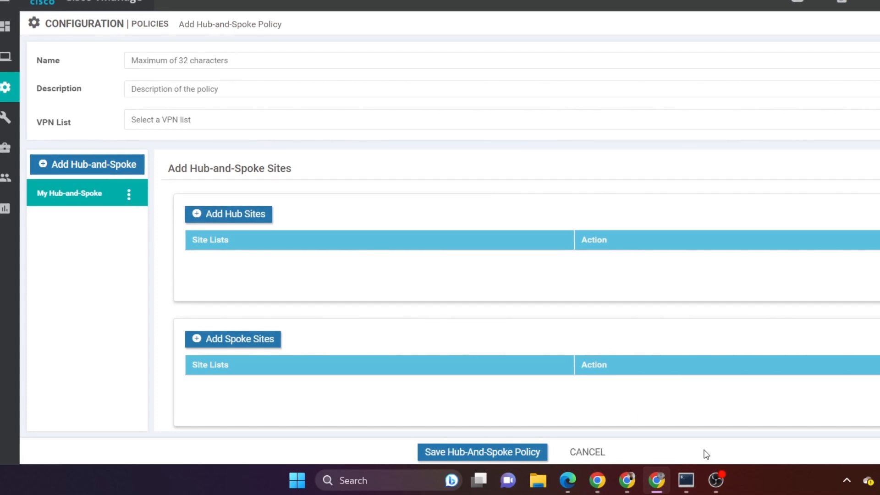
pyautogui.moveTo(714, 476)
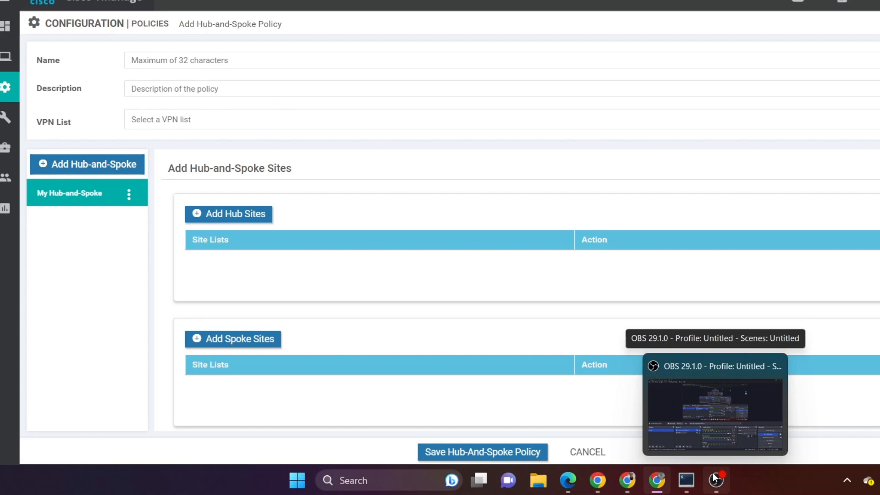